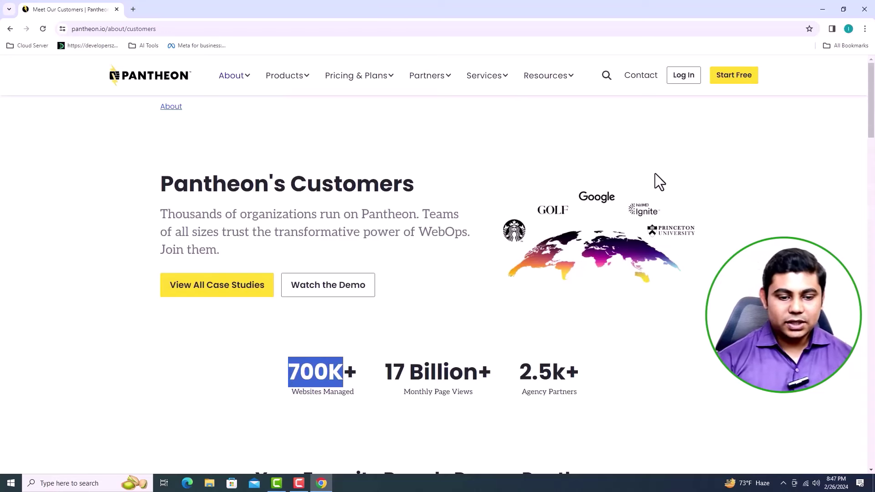
# Step: Fill in the free sign-up form with name, e-mail, password and Bangladesh, accept the Terms, and create the account
pyautogui.click(731, 87)
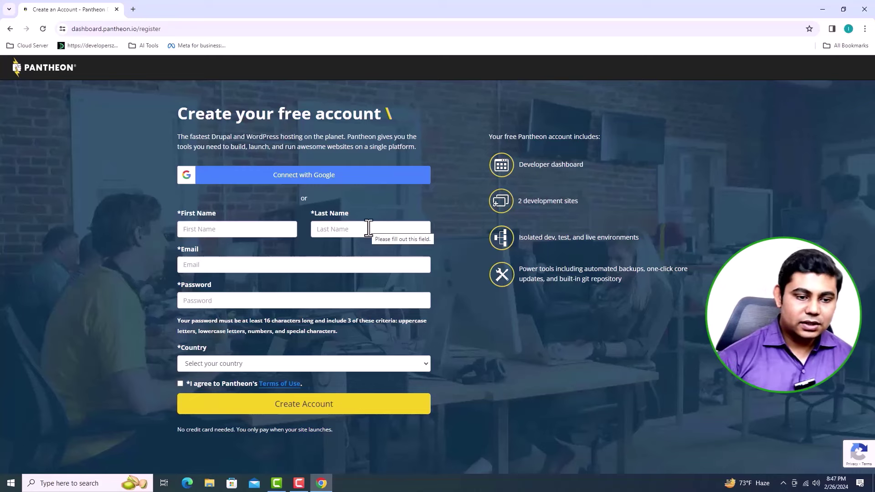
pyautogui.click(268, 235)
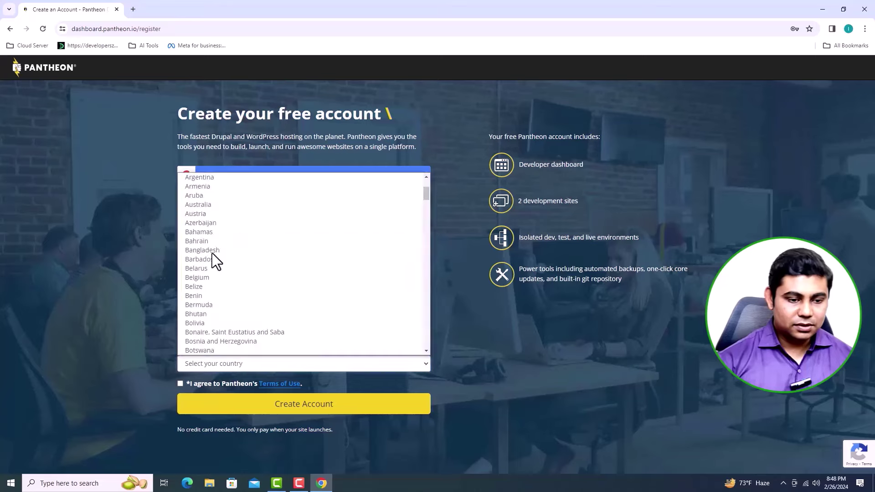
pyautogui.click(212, 252)
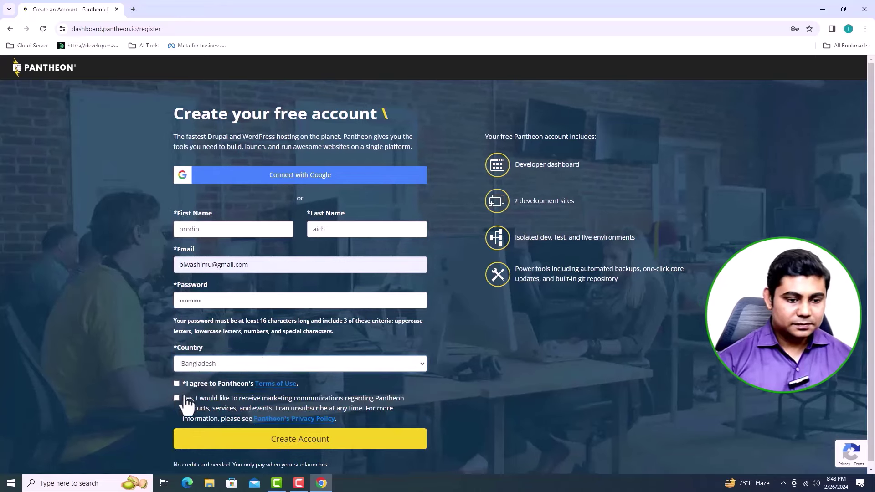
pyautogui.click(231, 387)
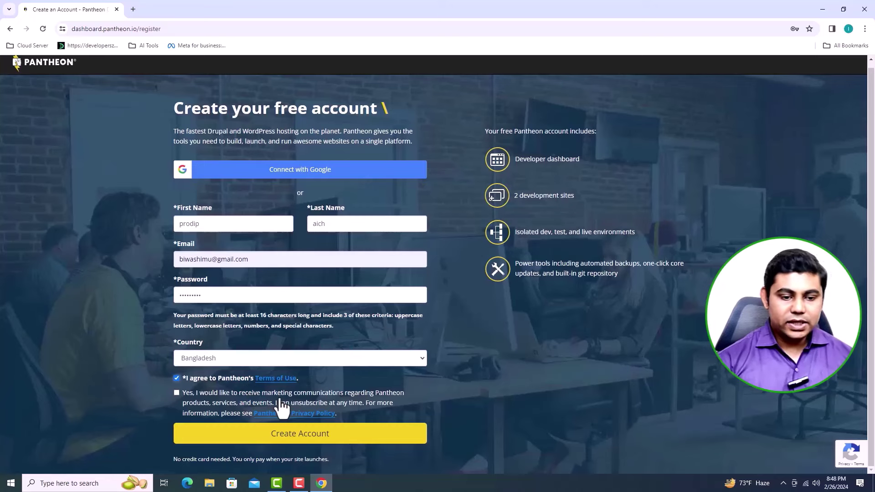
pyautogui.click(313, 436)
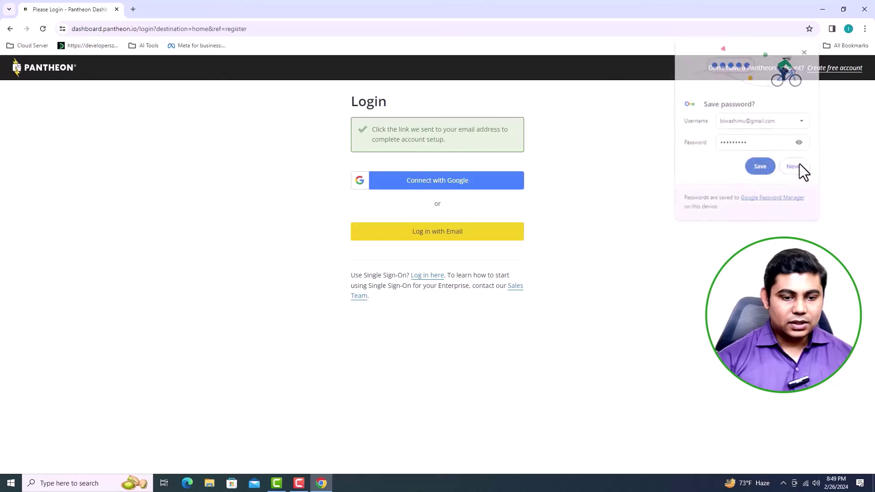
# Step: Sign in with the Google account's e-mail and password and continue to Pantheon
pyautogui.click(795, 167)
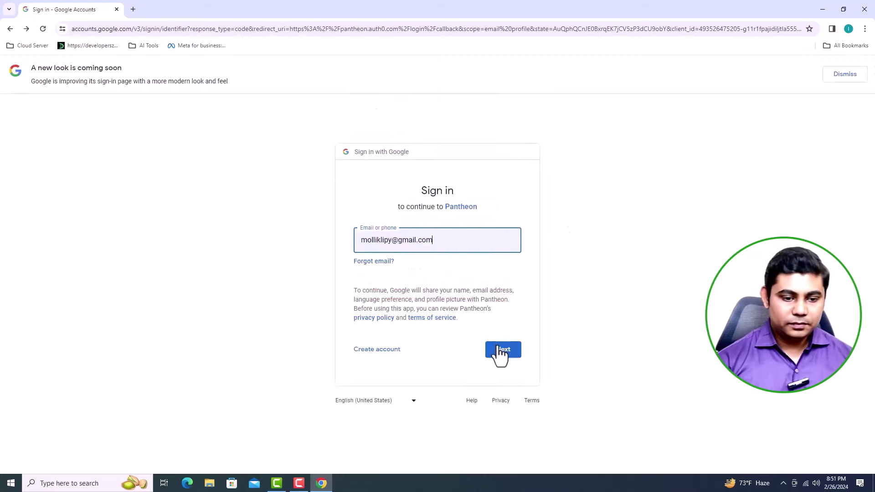
pyautogui.click(500, 354)
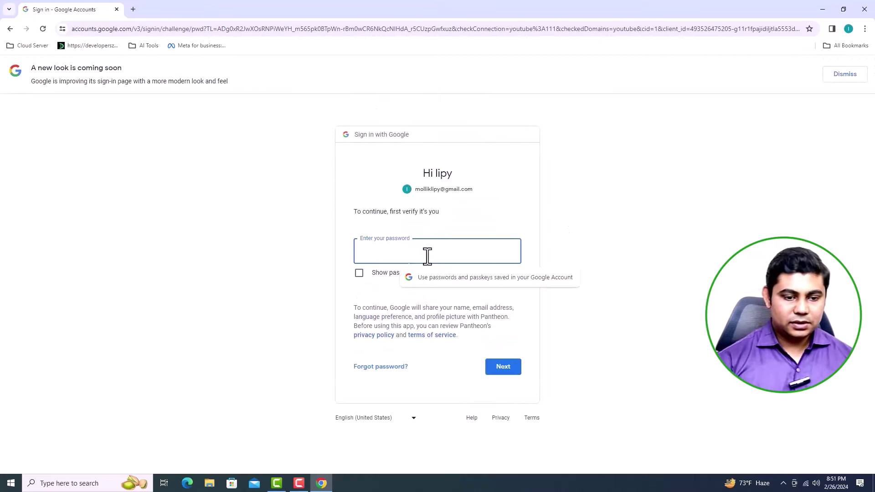
pyautogui.write('********')
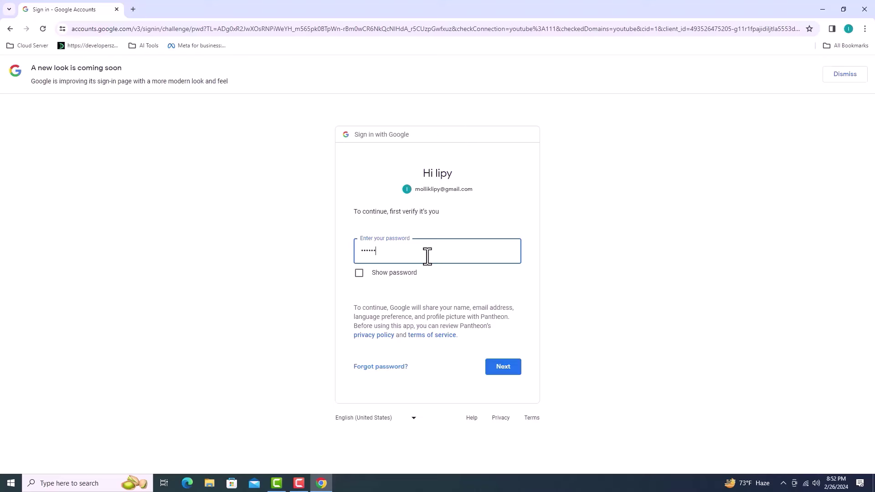
pyautogui.press('Return')
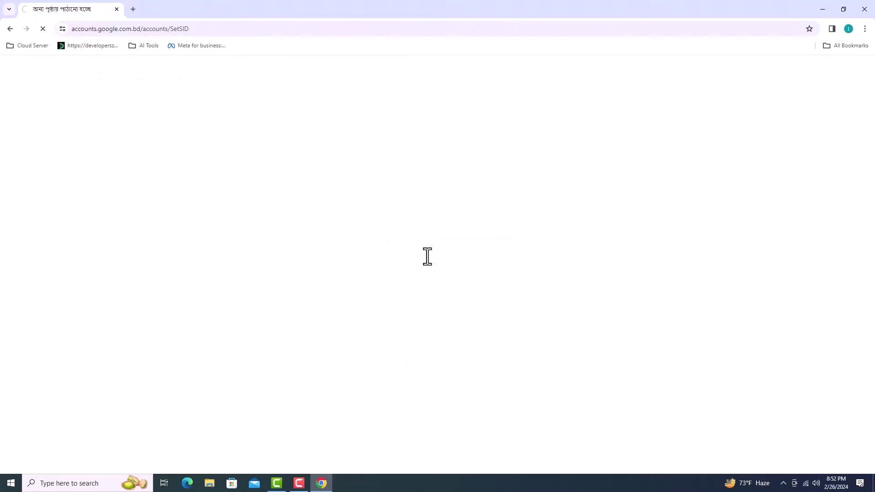
pyautogui.click(475, 311)
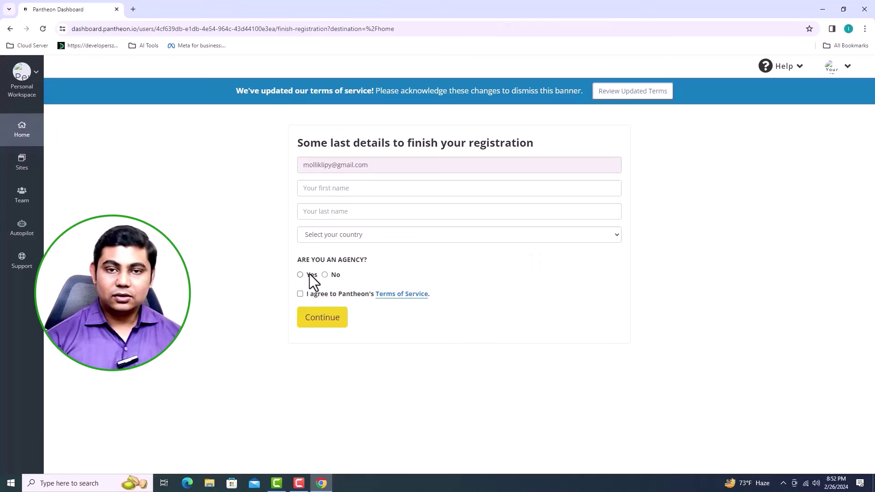
# Step: Answer Yes to being an agency, accept the terms, enter first and last name, and choose Bangladesh
pyautogui.click(301, 293)
pyautogui.click(352, 187)
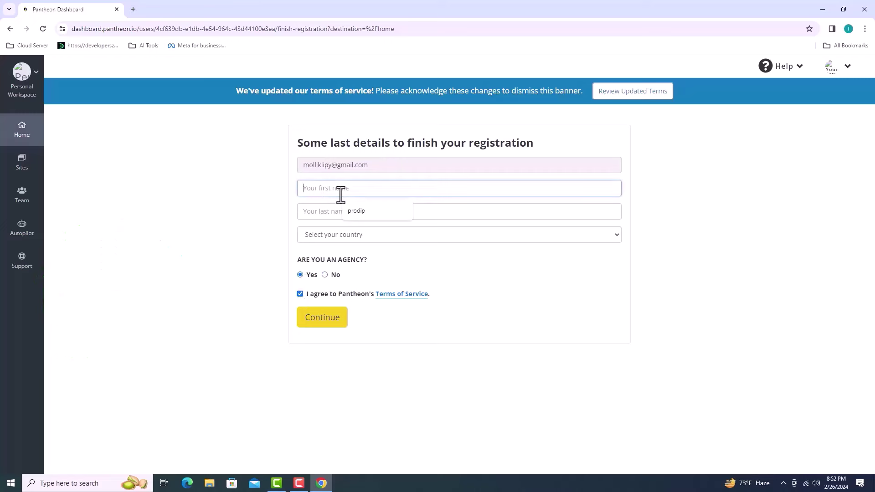
pyautogui.click(337, 212)
pyautogui.click(355, 235)
pyautogui.scroll(-3, 329, 302)
pyautogui.scroll(1, 330, 316)
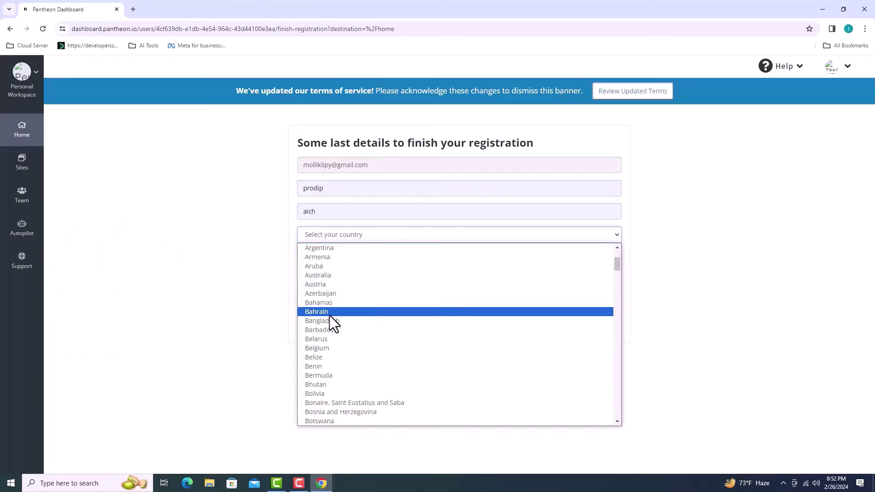
pyautogui.click(329, 316)
pyautogui.click(332, 344)
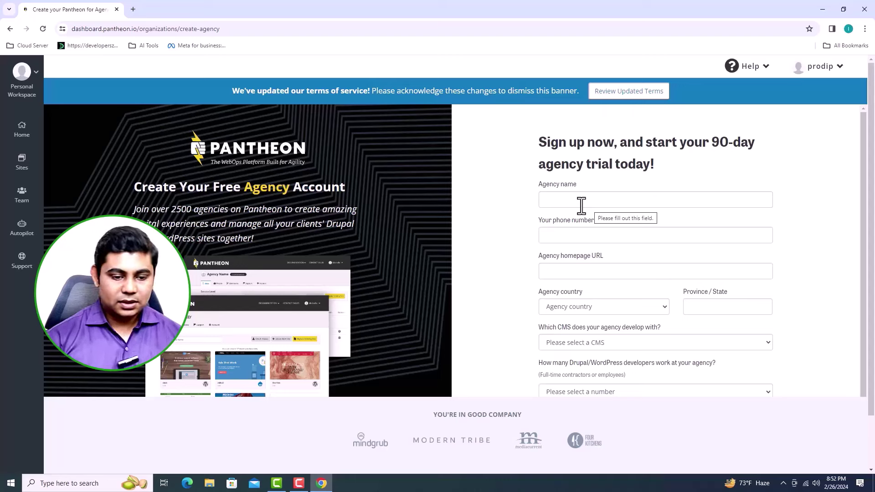
# Step: Enter agency name 'Teachguru', the agency phone number and the pasted homepage URL
pyautogui.click(582, 204)
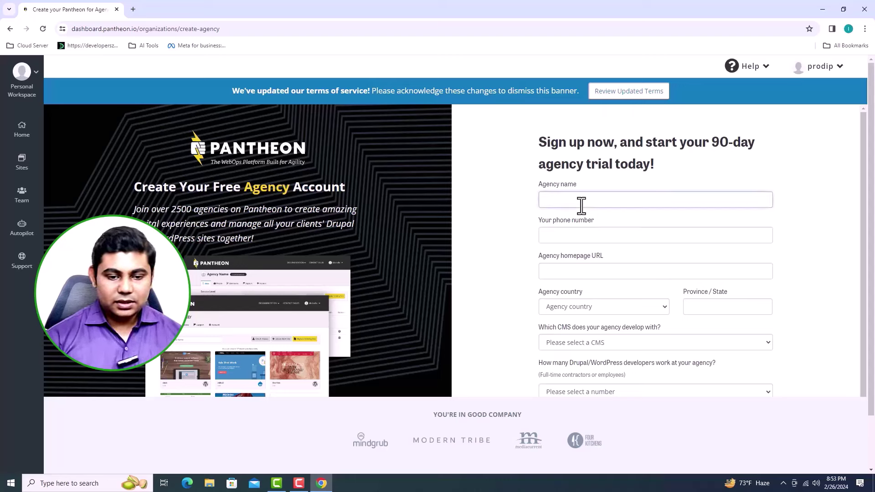
pyautogui.write('Tea')
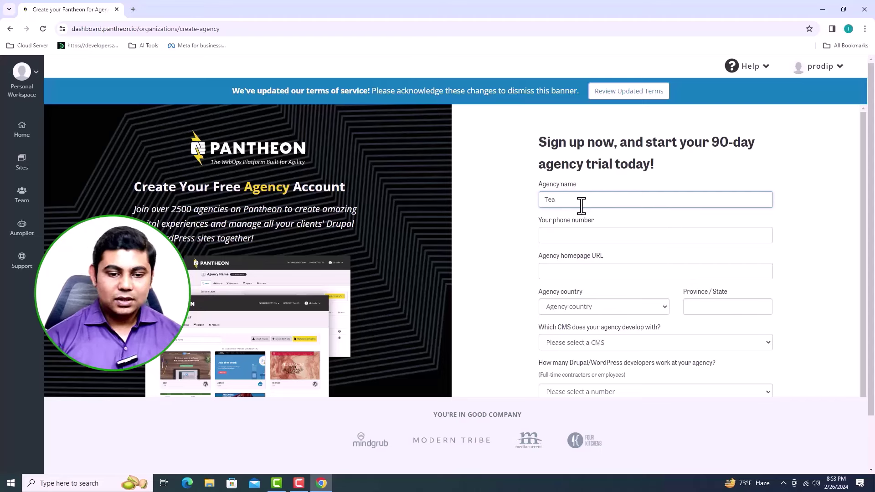
pyautogui.write('chguru')
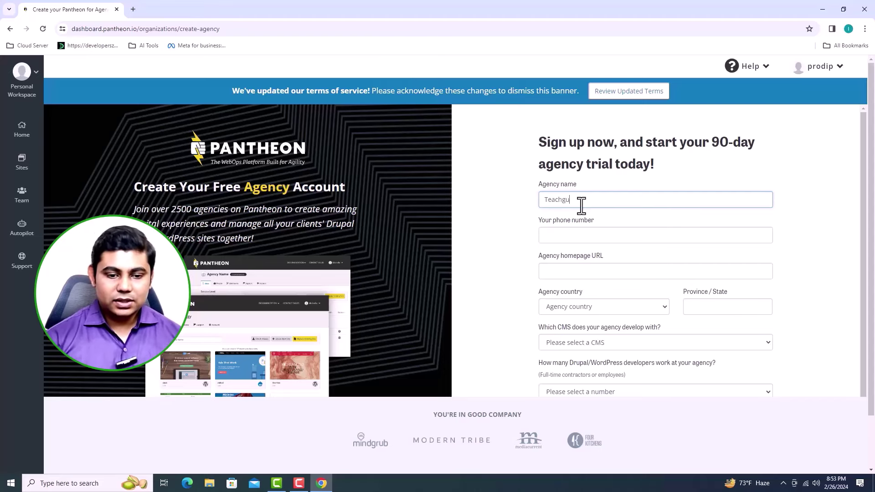
pyautogui.click(576, 234)
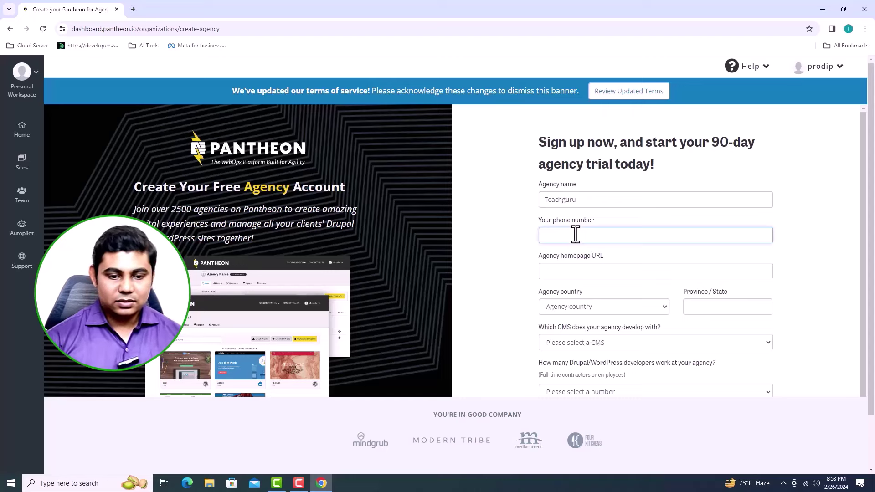
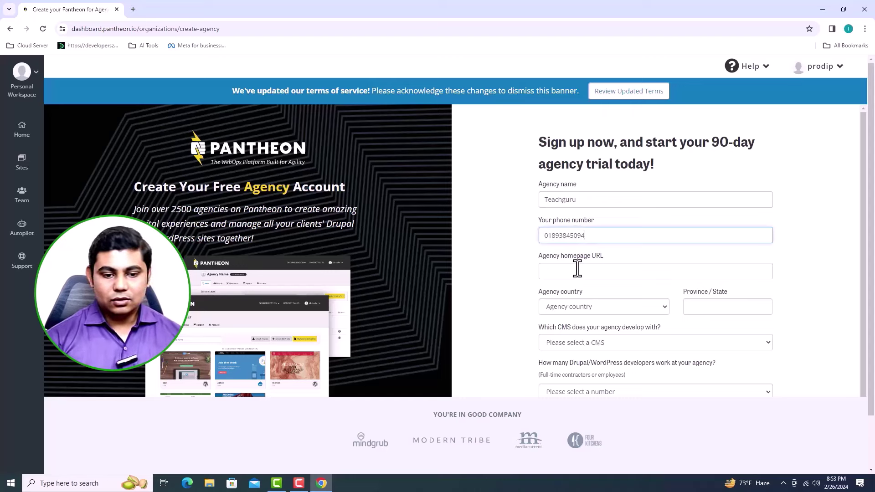
pyautogui.click(578, 270)
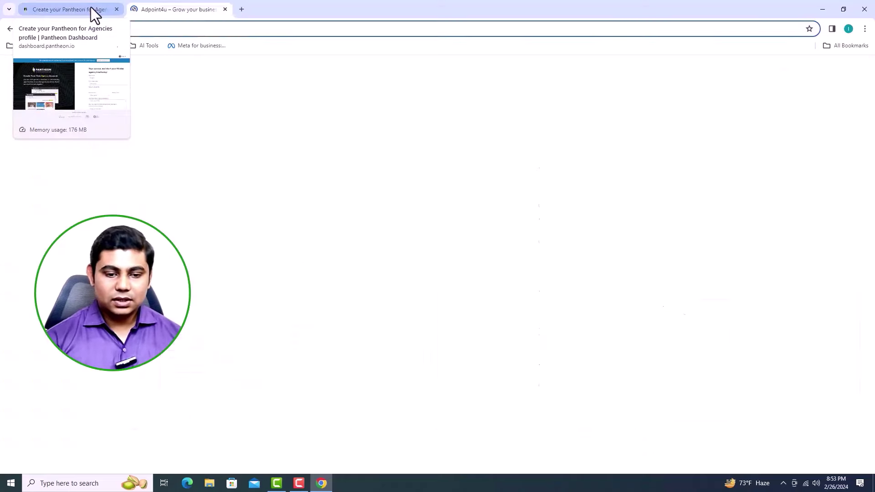
pyautogui.click(91, 10)
pyautogui.write('https://adpoint4u.com/')
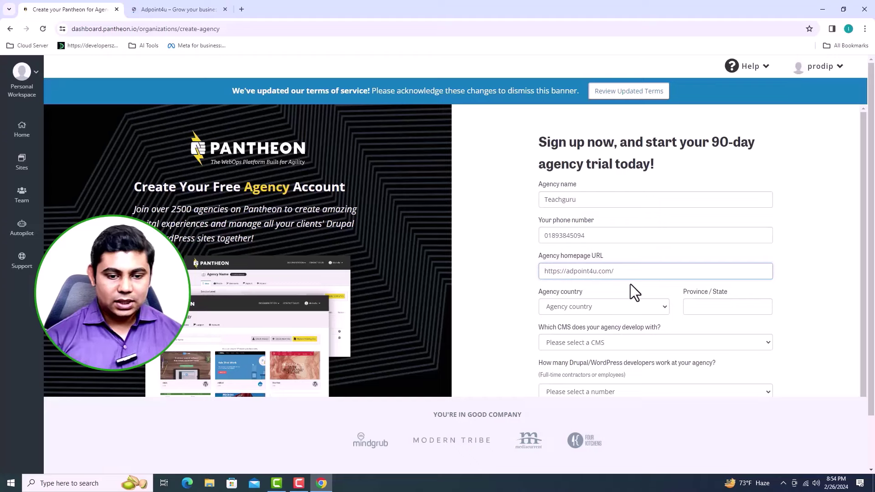
# Step: Set the agency country to Bangladesh and the province/state to Dhaka
pyautogui.scroll(-1, 630, 283)
pyautogui.click(620, 261)
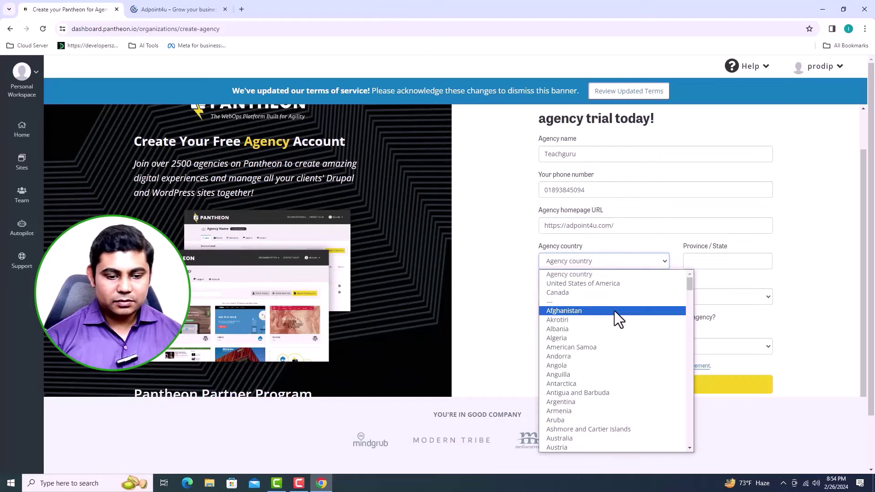
pyautogui.scroll(-4, 614, 311)
pyautogui.click(584, 302)
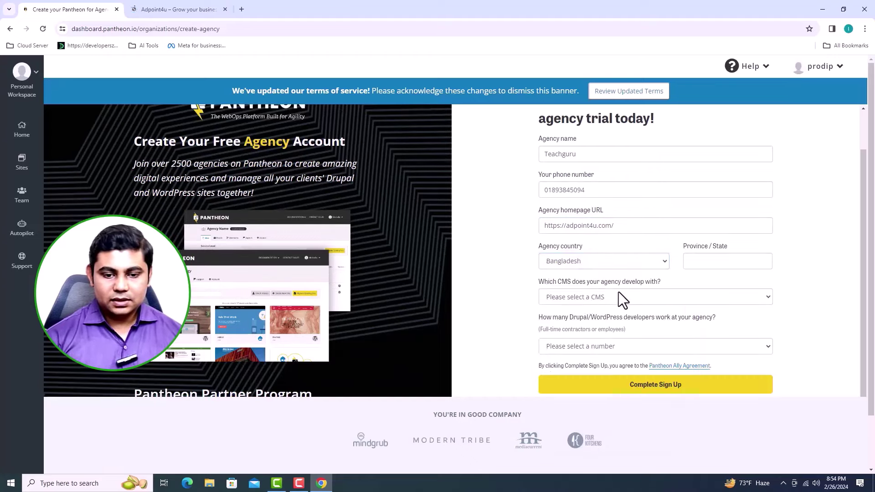
pyautogui.click(701, 266)
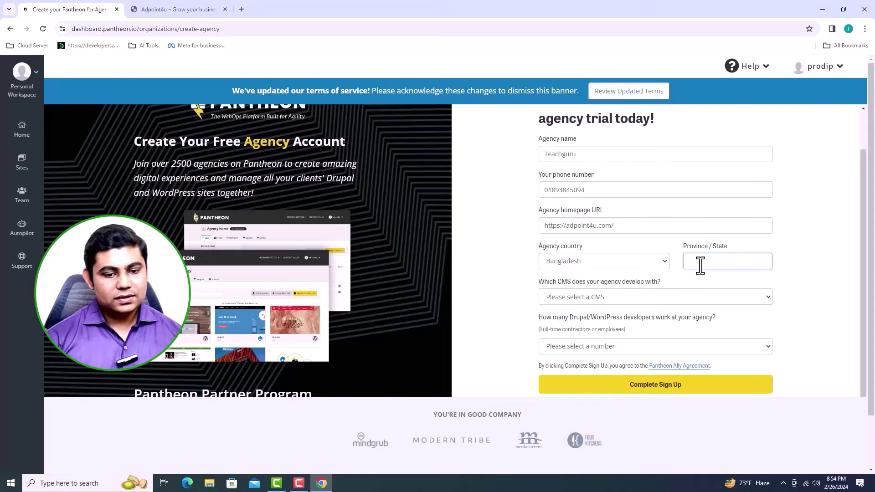
pyautogui.write('Dha')
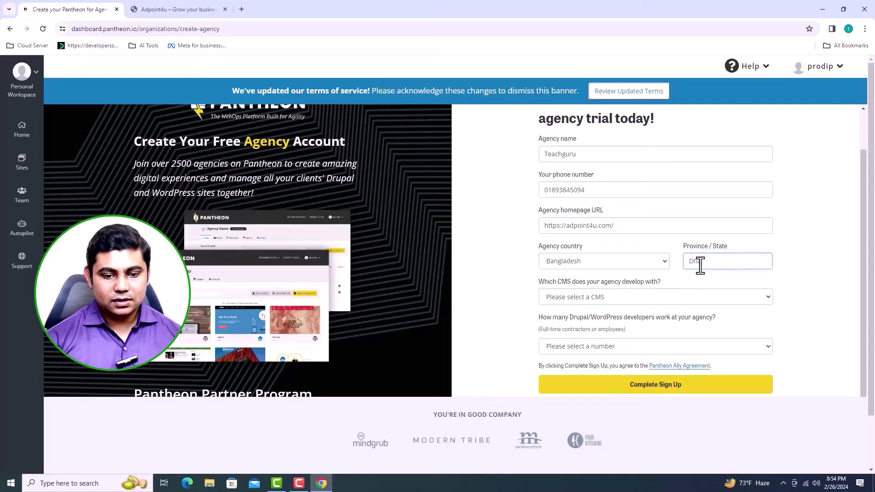
pyautogui.write('ka')
# Step: Choose WordPress as CMS and 3 developers, then complete the sign-up
pyautogui.scroll(-1, 699, 264)
pyautogui.click(693, 266)
pyautogui.click(588, 296)
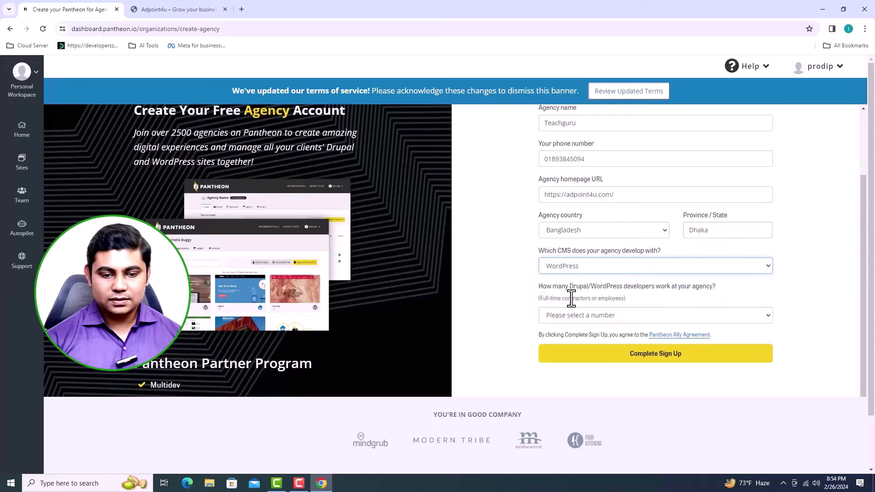
pyautogui.scroll(-1, 759, 292)
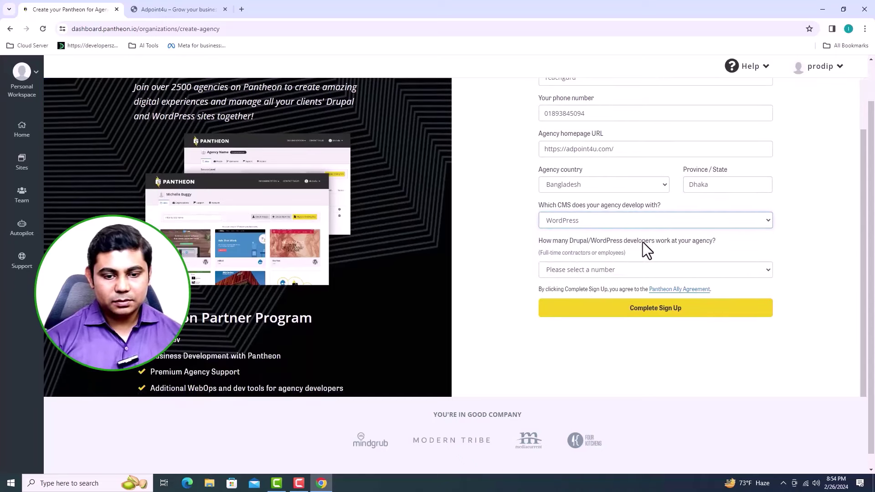
pyautogui.click(770, 269)
pyautogui.click(549, 320)
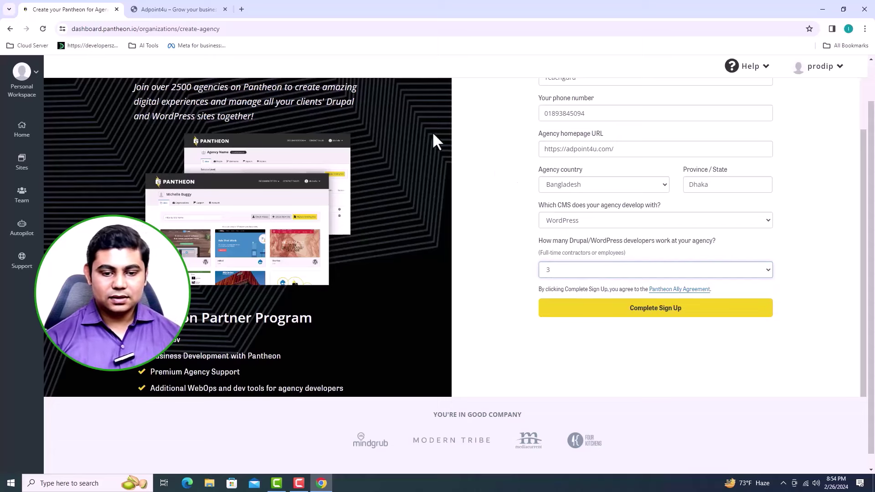
pyautogui.click(688, 315)
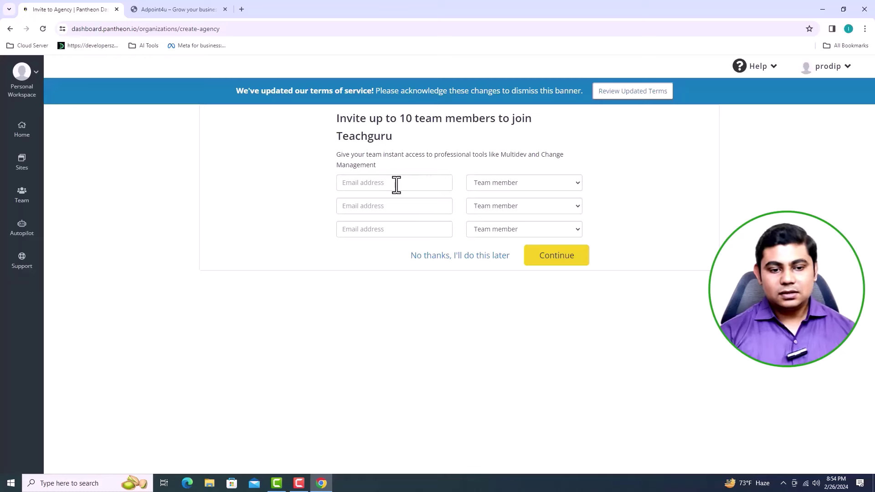
# Step: Skip team invitations with 'No thanks, I'll do this later'
pyautogui.moveTo(366, 121); pyautogui.dragTo(555, 129)
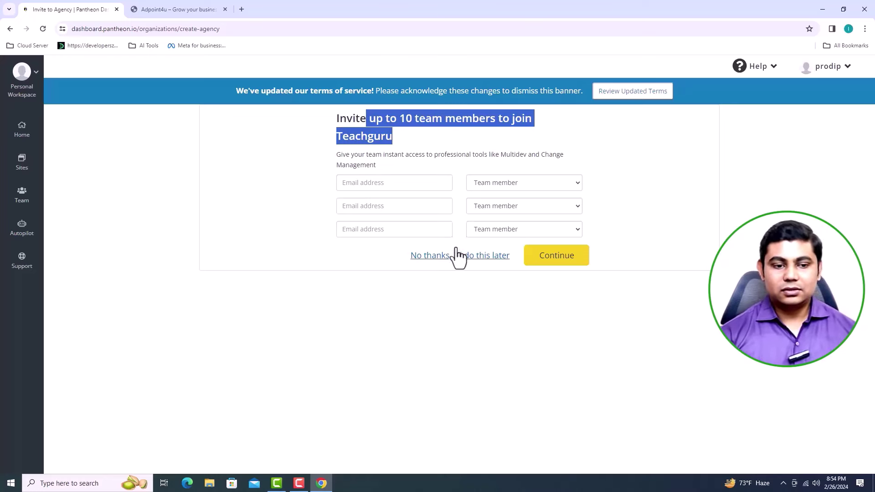
pyautogui.click(426, 276)
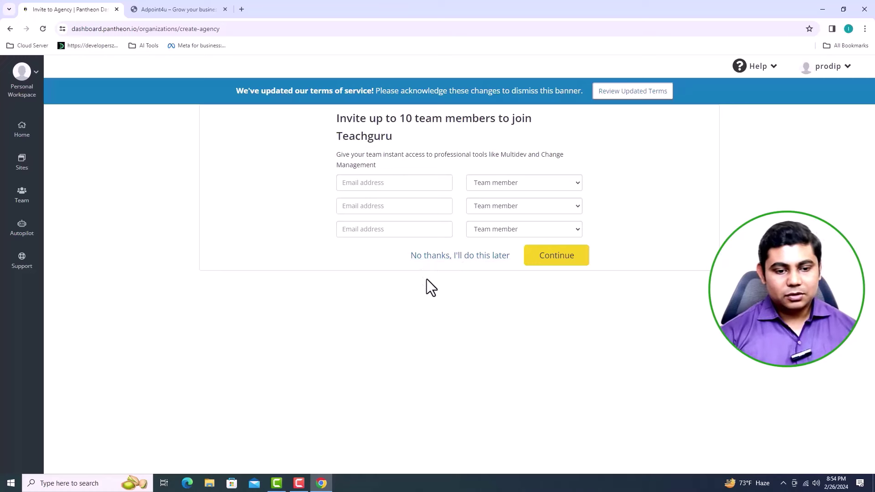
pyautogui.click(461, 258)
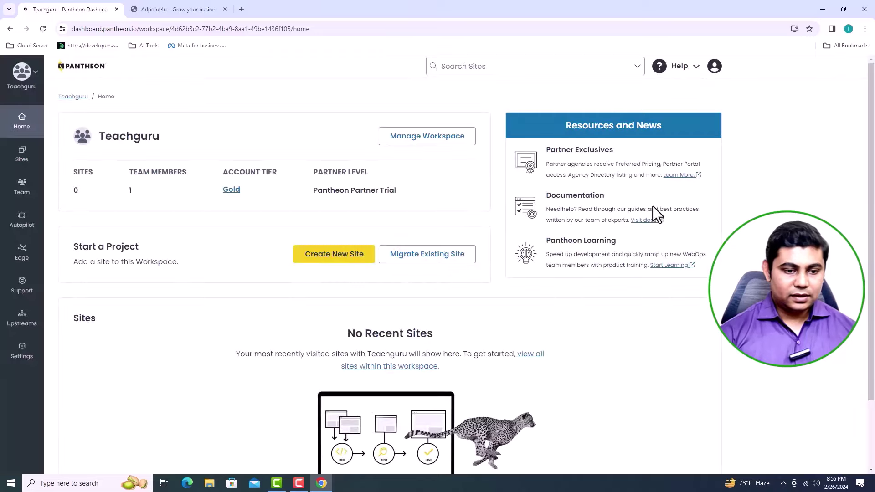
# Step: Create a new WordPress site and name it 'AdPoint'
pyautogui.click(344, 251)
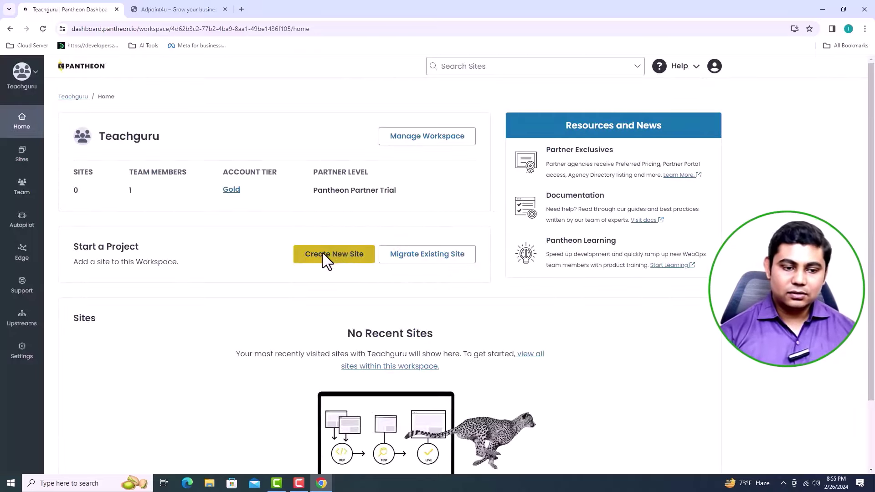
pyautogui.click(323, 253)
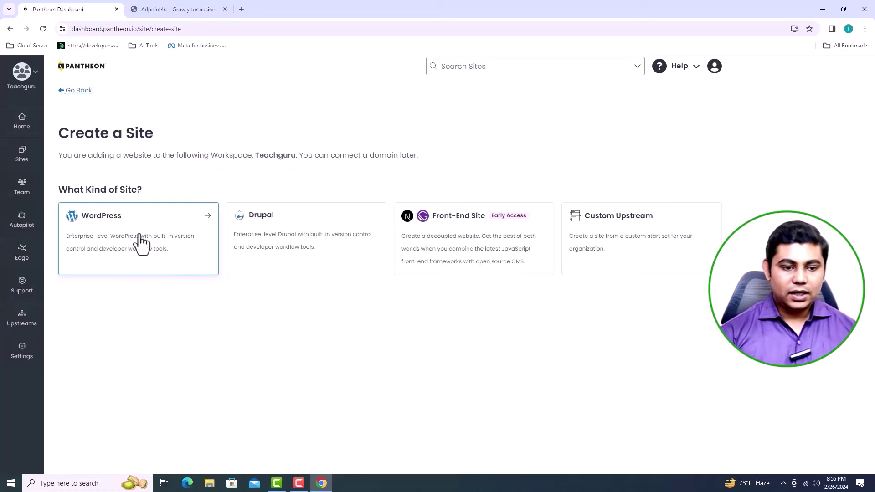
pyautogui.click(140, 243)
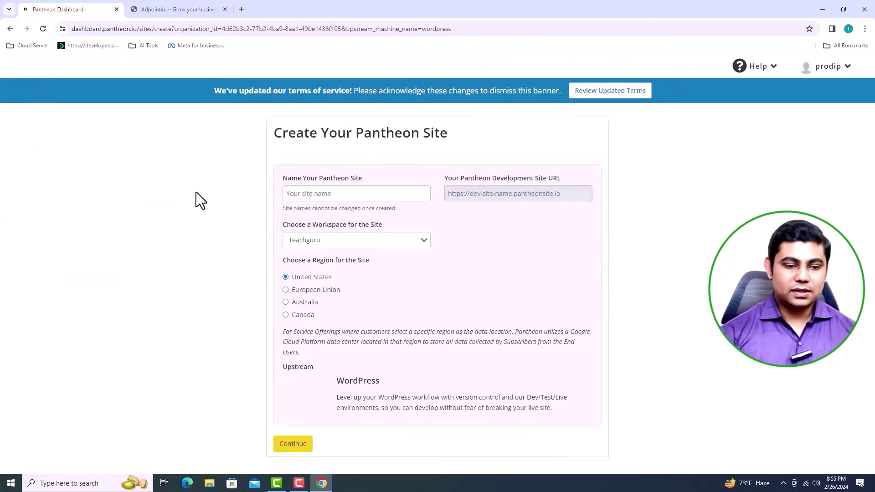
pyautogui.click(334, 196)
pyautogui.write('Ad')
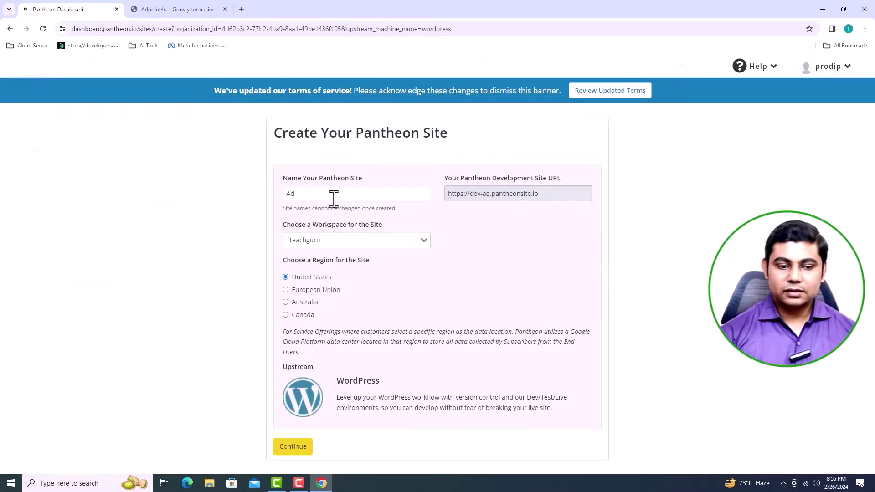
pyautogui.write('Point')
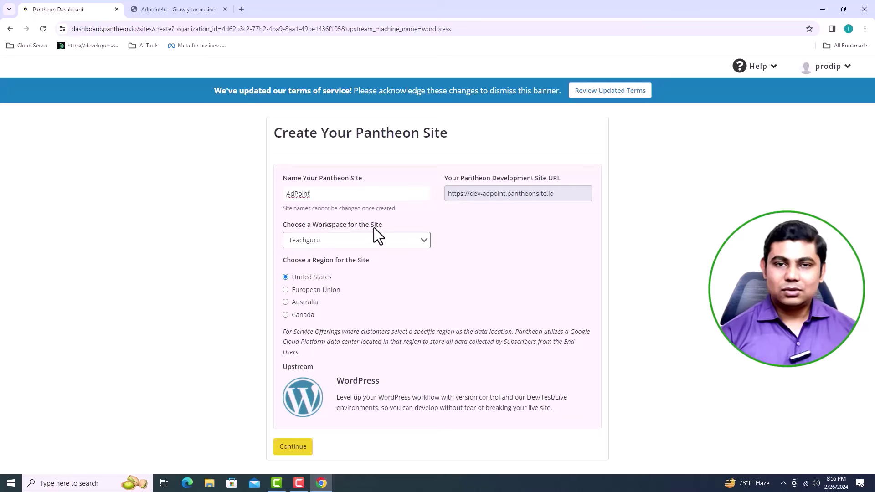
pyautogui.click(414, 240)
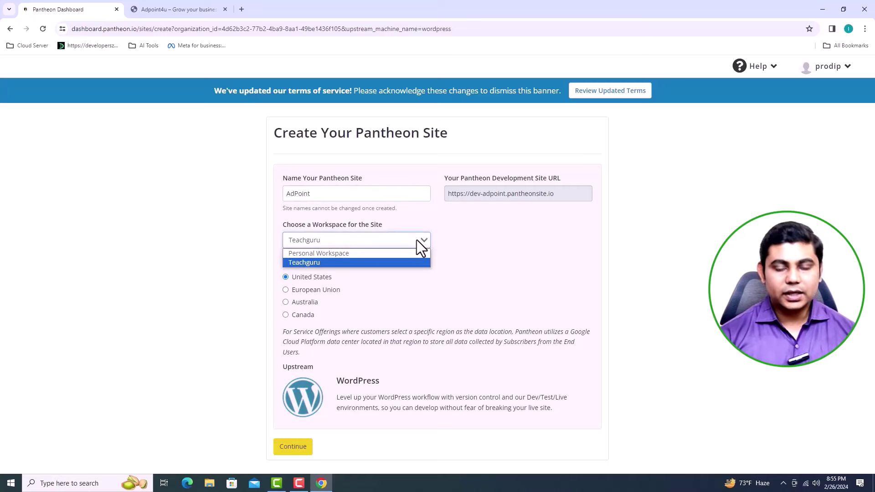
pyautogui.click(326, 264)
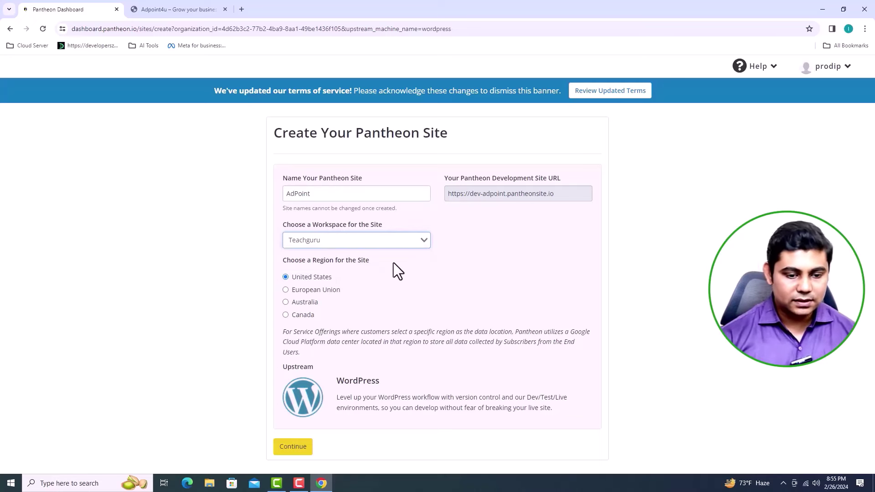
pyautogui.moveTo(278, 260); pyautogui.dragTo(374, 262)
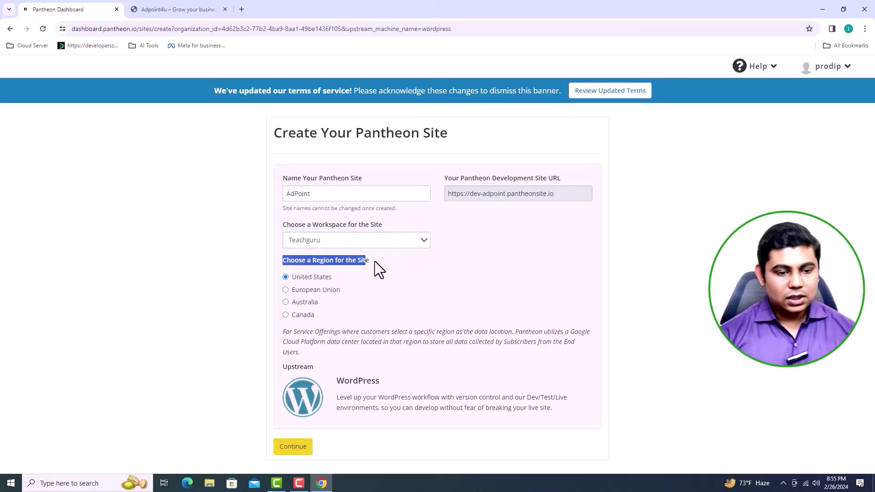
pyautogui.click(379, 270)
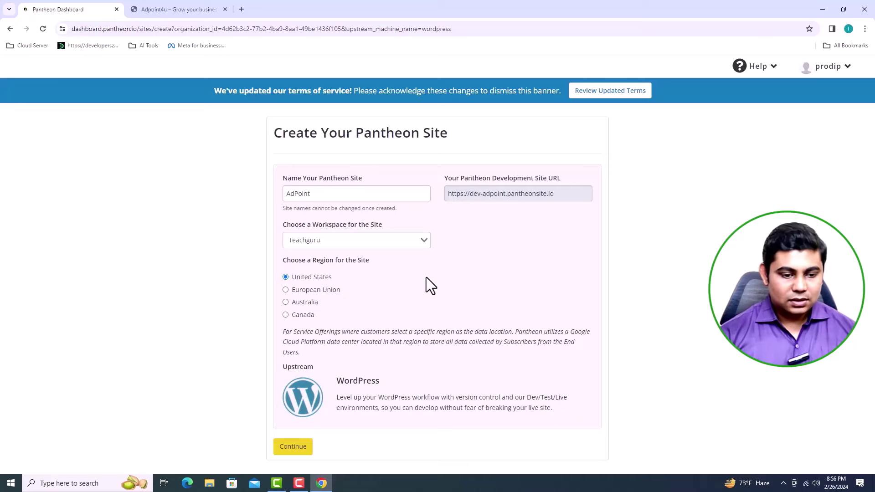
# Step: Confirm listing AdPoint under Teachguru and open its dashboard once deployment finishes
pyautogui.click(295, 447)
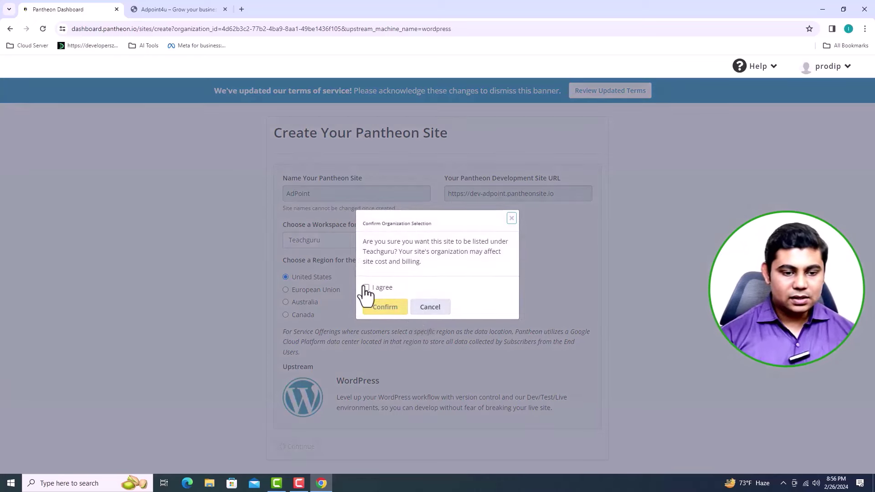
pyautogui.click(366, 288)
pyautogui.click(385, 308)
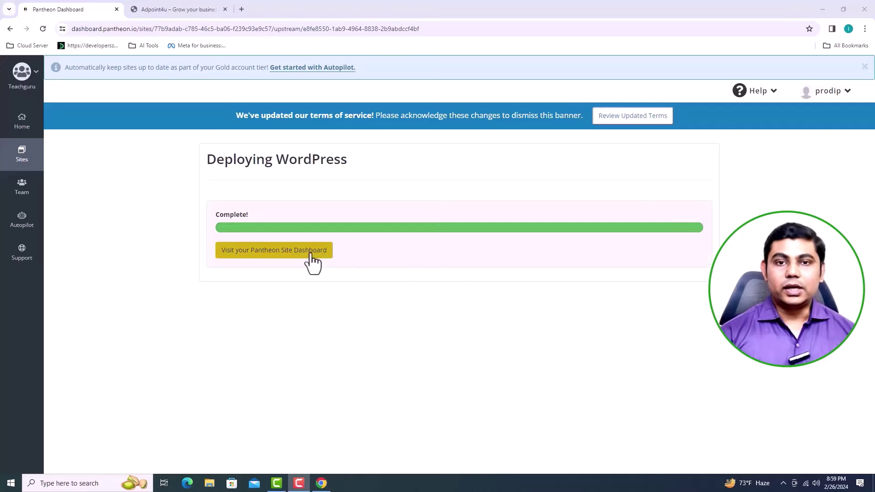
pyautogui.click(291, 262)
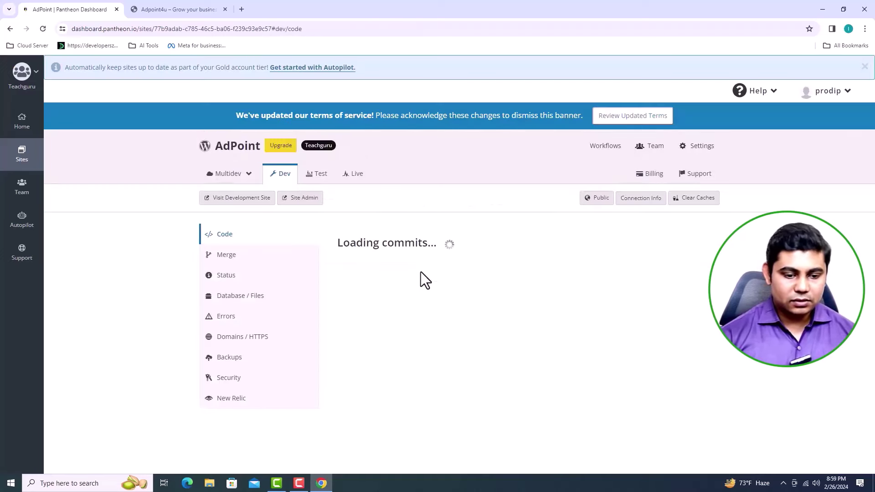
pyautogui.scroll(-1, 420, 272)
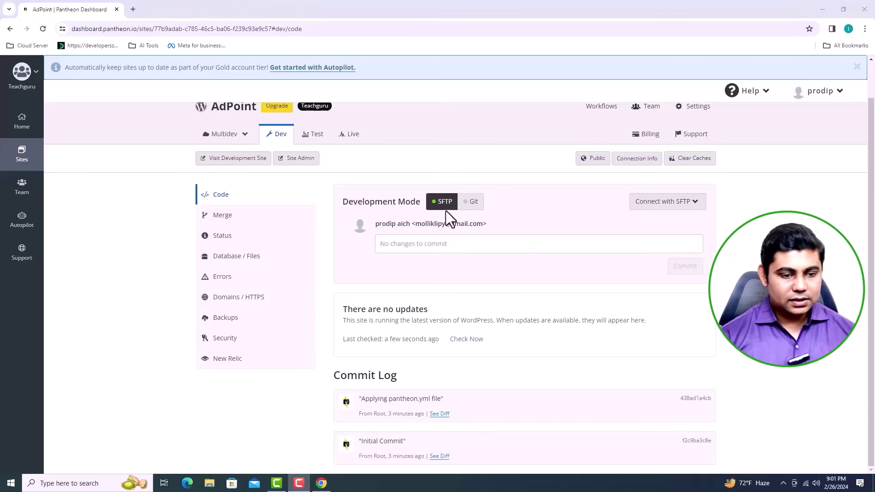
# Step: Open Site Admin for the Dev environment and review the installer's language list
pyautogui.click(290, 167)
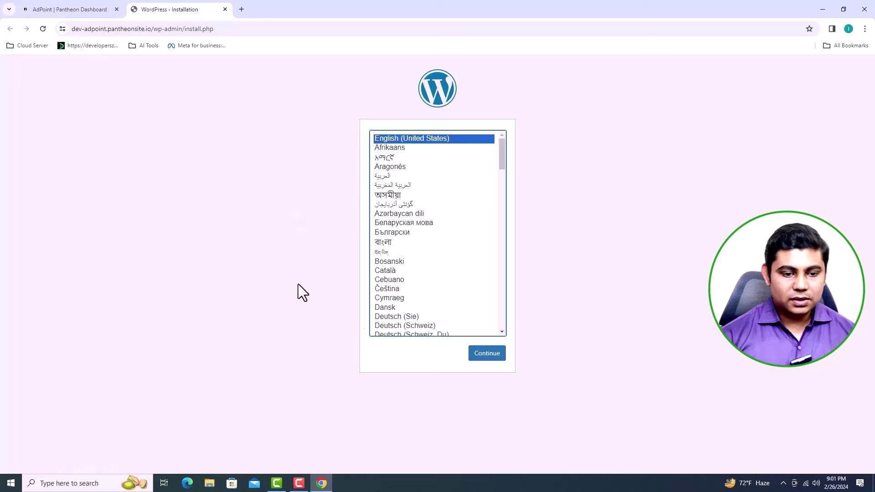
pyautogui.scroll(-4, 457, 219)
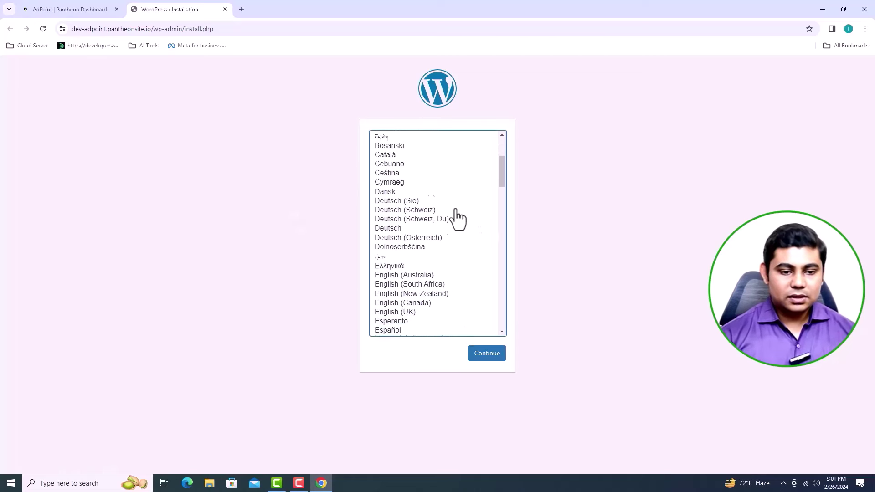
pyautogui.scroll(5, 457, 219)
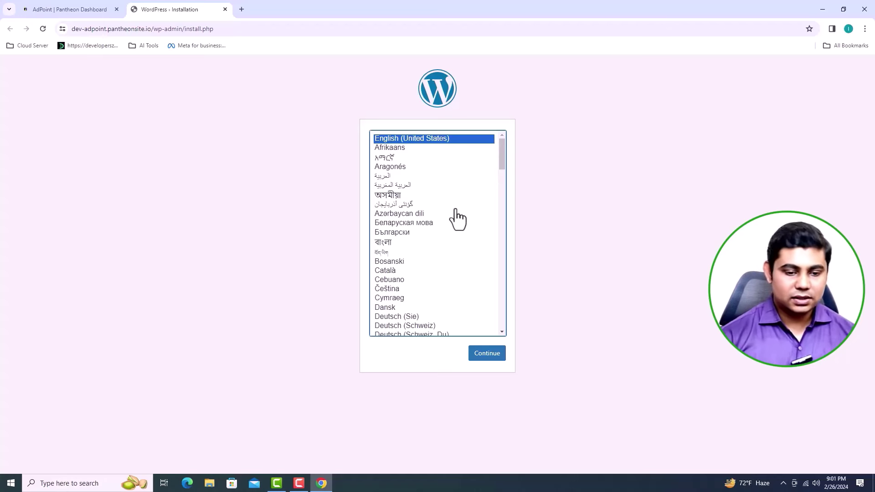
# Step: Accept English (United States), then enter site title 'AdPoint' and username 'Admin'
pyautogui.click(487, 359)
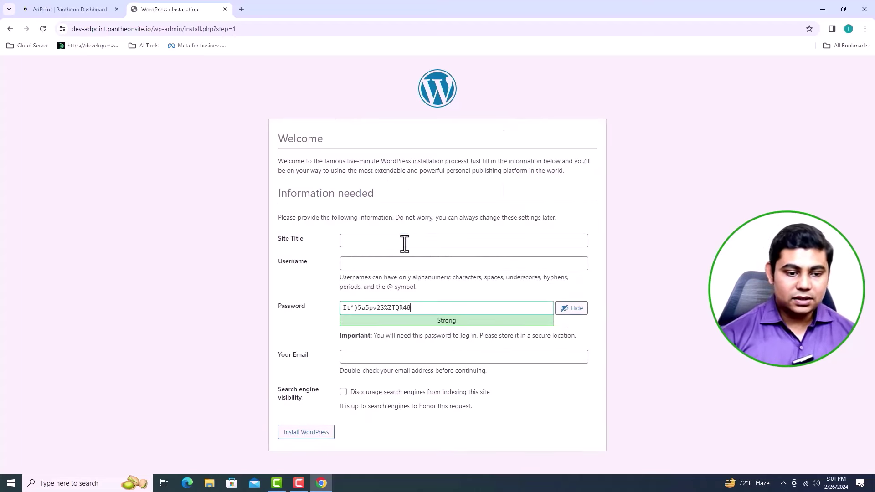
pyautogui.write('A')
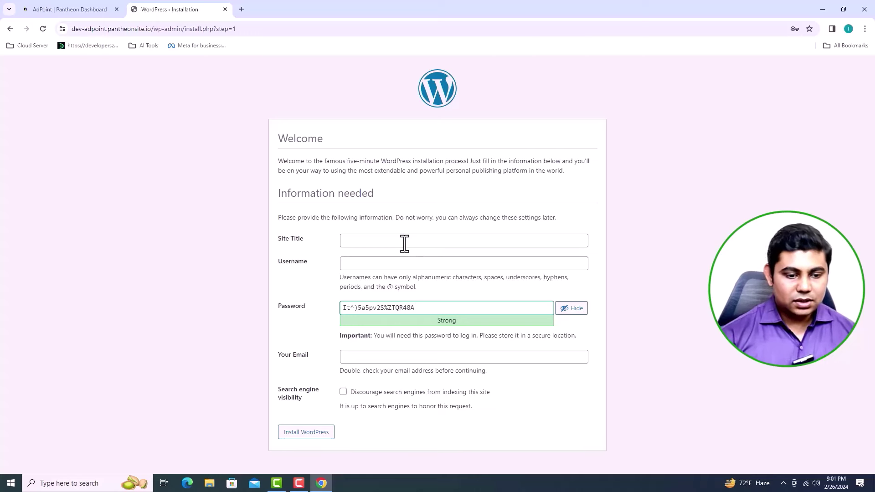
pyautogui.press('BackSpace')
pyautogui.click(405, 244)
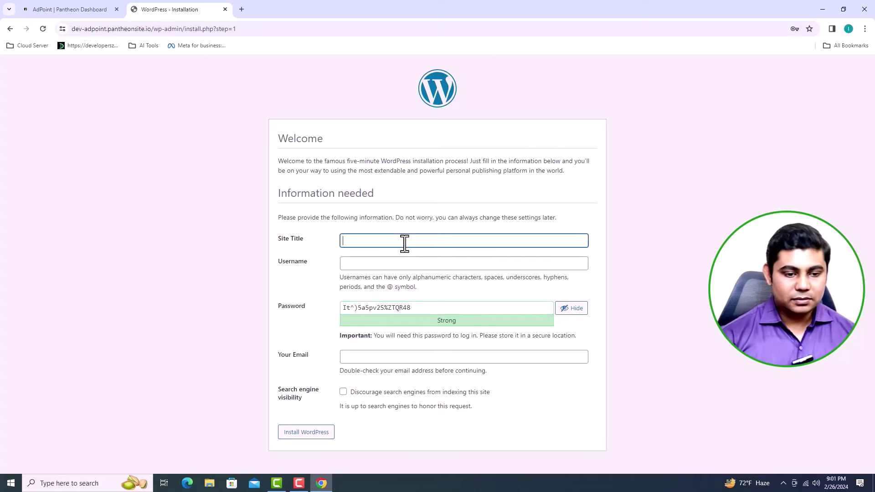
pyautogui.write('AdPoint')
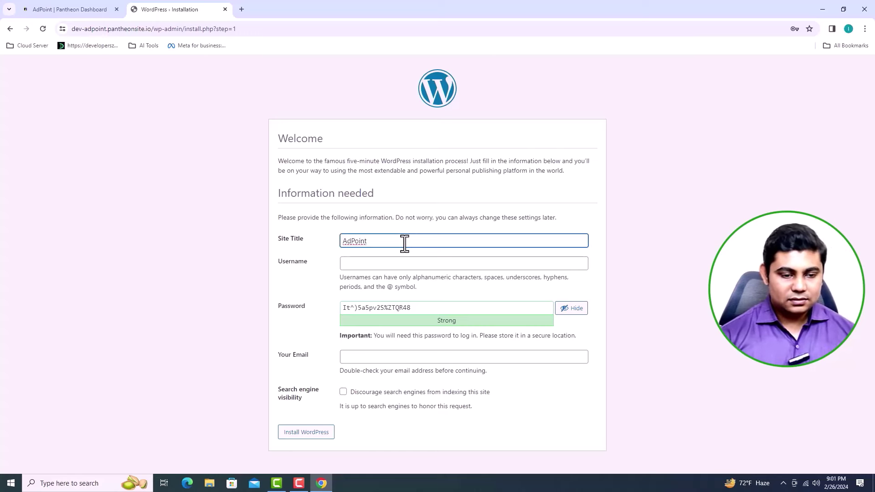
pyautogui.click(385, 268)
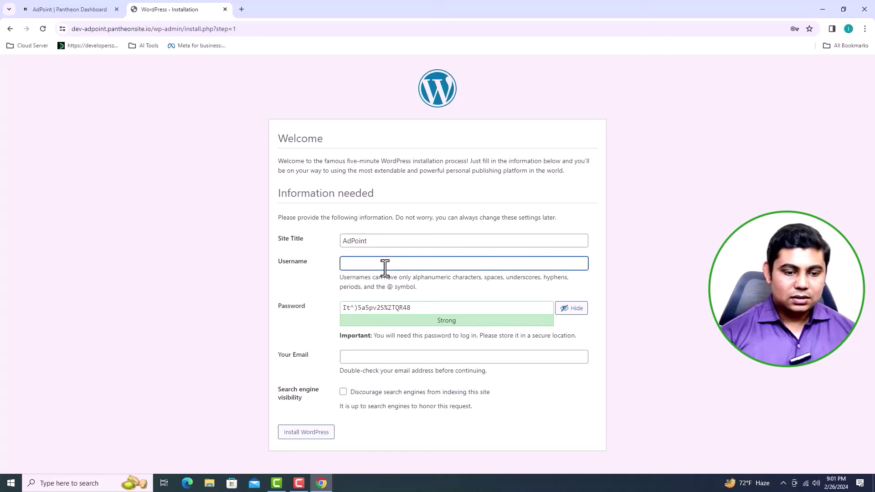
pyautogui.write('Admin')
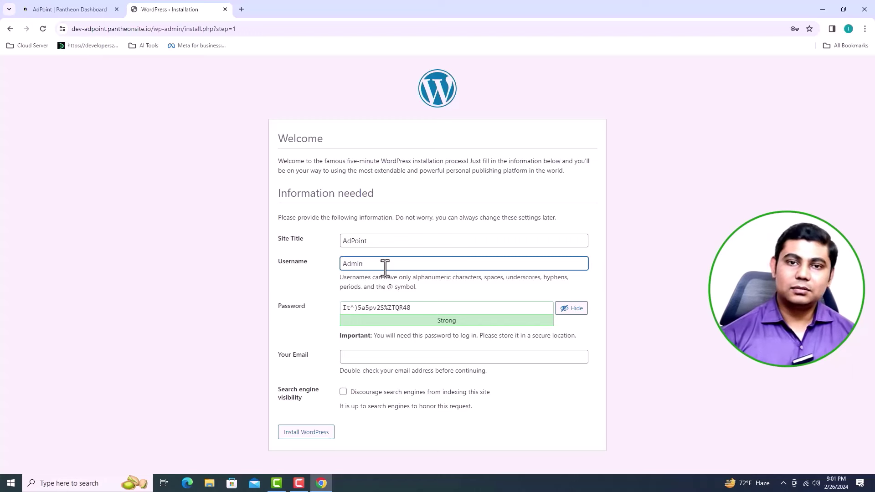
# Step: Replace the generated password with a weak one and confirm using a weak password
pyautogui.tripleClick(343, 308)
pyautogui.write('abcdef')
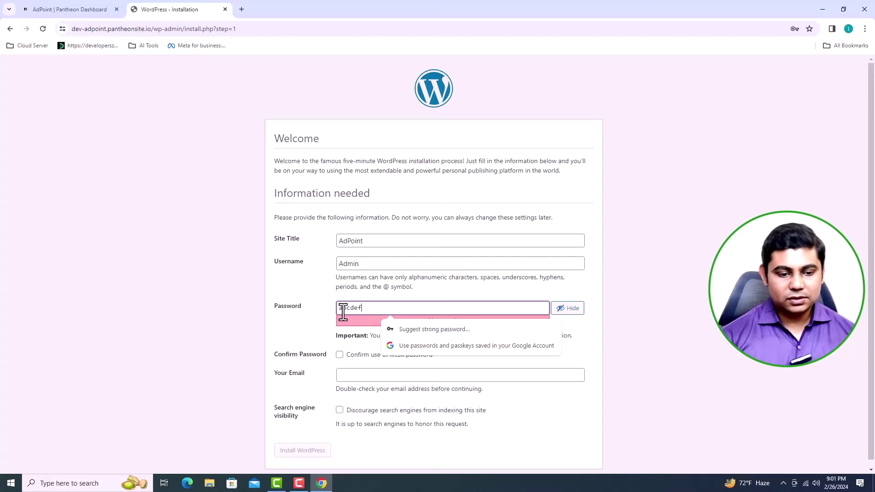
pyautogui.click(315, 290)
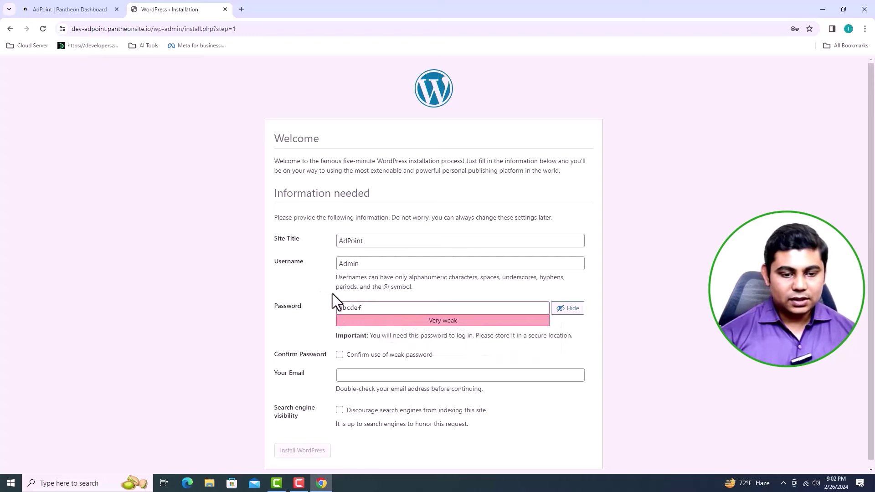
pyautogui.scroll(-1, 468, 300)
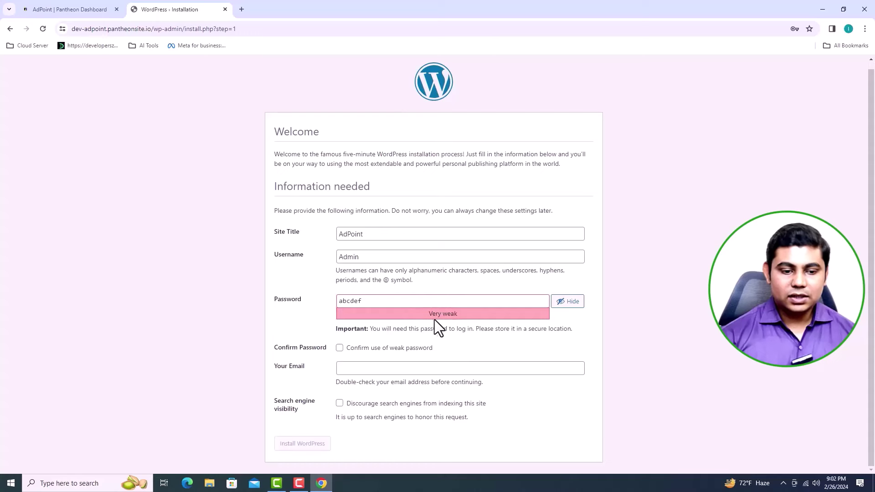
pyautogui.click(339, 348)
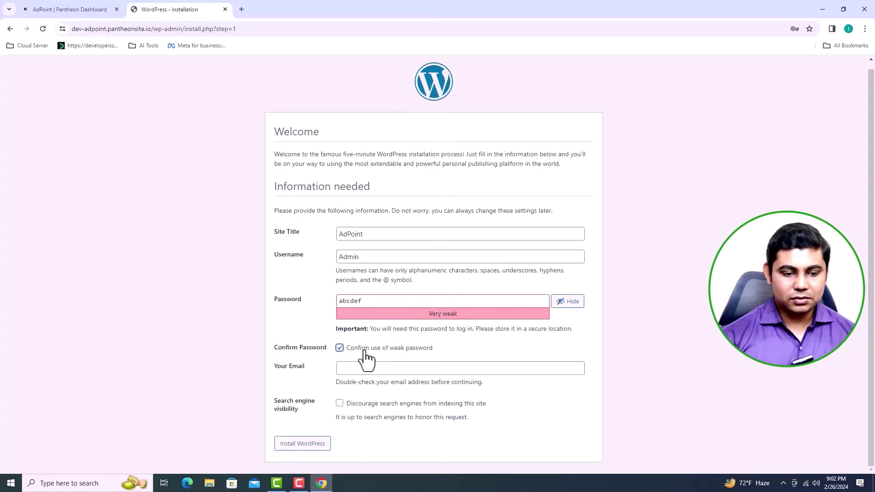
# Step: Enter the admin e-mail, discourage search engines, change the username to 'admin', and install WordPress
pyautogui.click(361, 370)
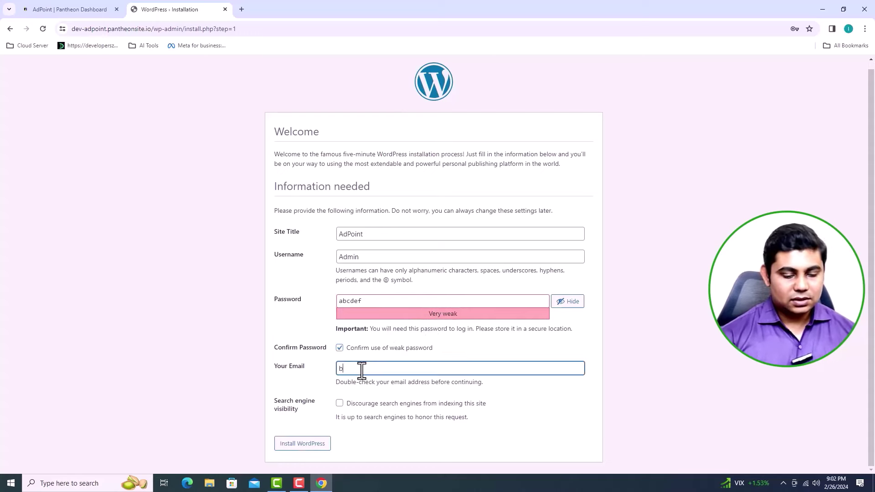
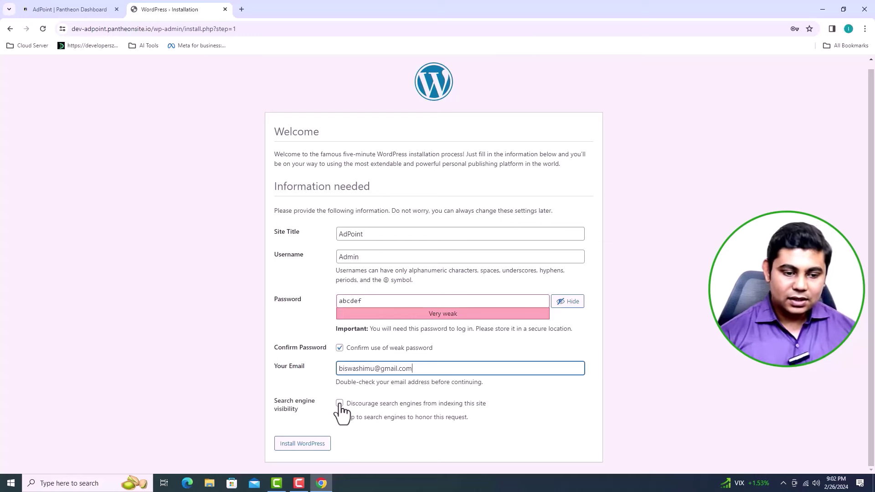
pyautogui.click(339, 403)
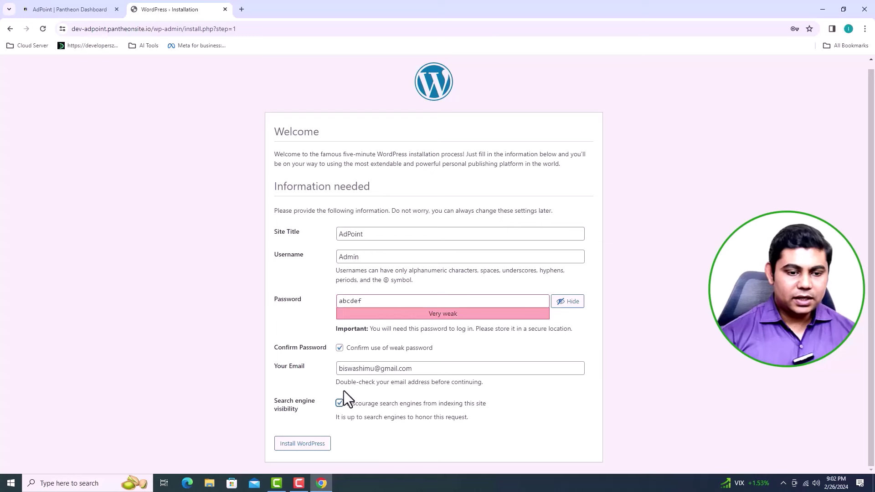
pyautogui.doubleClick(343, 257)
pyautogui.write('admin')
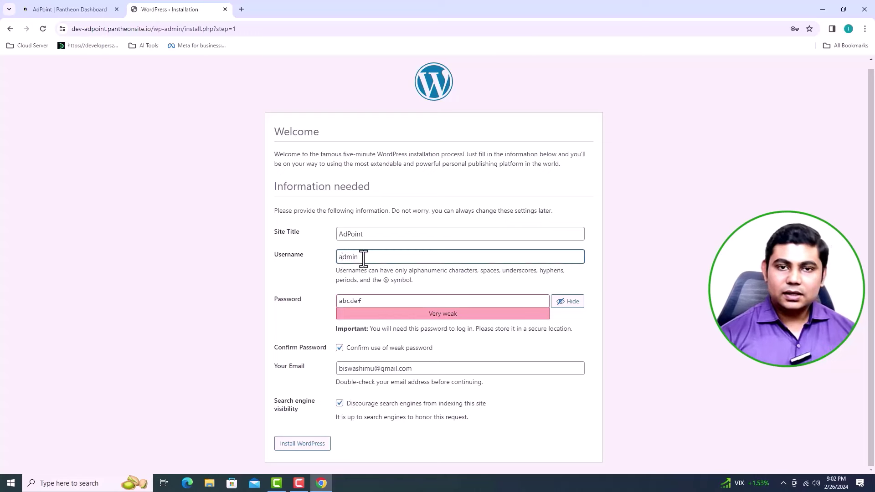
pyautogui.click(302, 445)
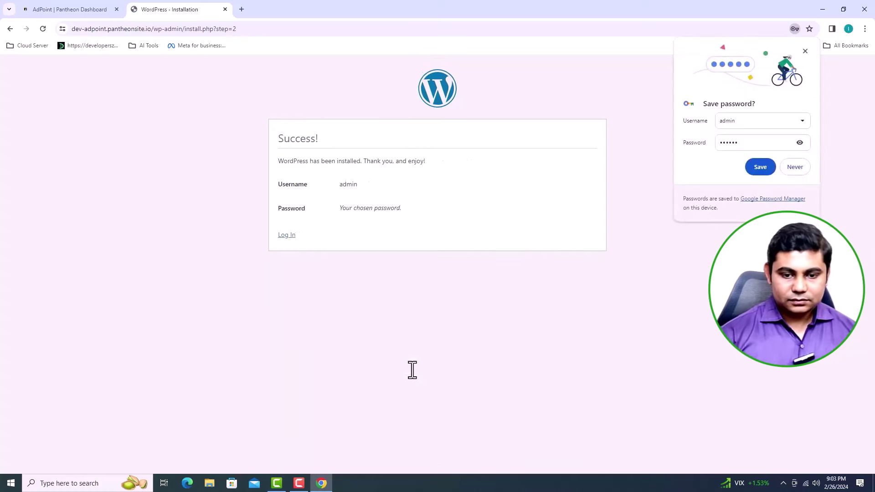
# Step: Decline saving the password, then log in to the AdPoint WordPress admin with the admin username and password
pyautogui.click(795, 169)
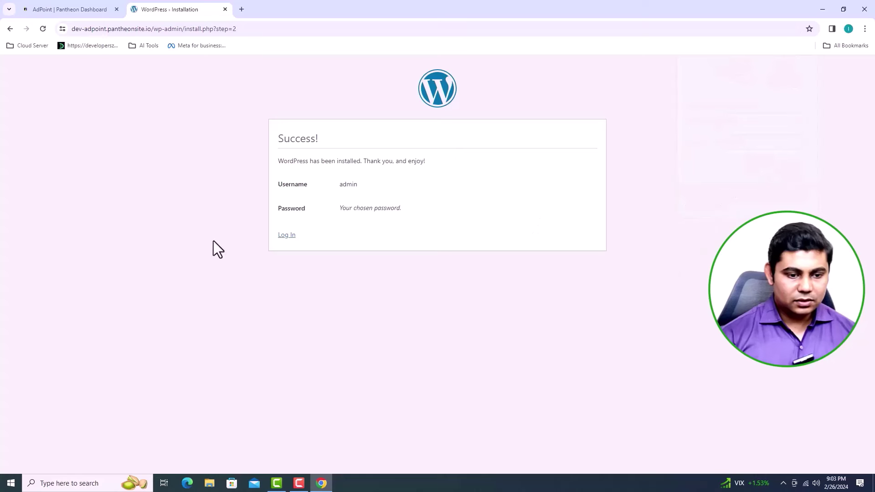
pyautogui.click(292, 235)
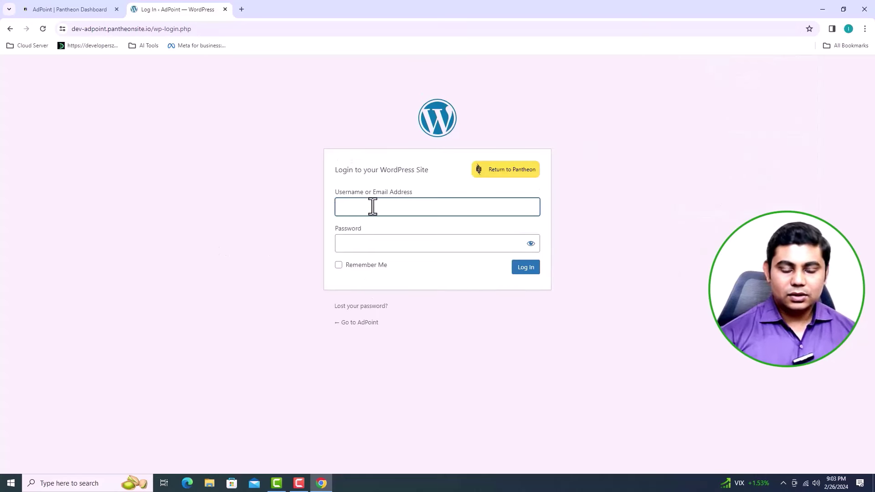
pyautogui.write('admin')
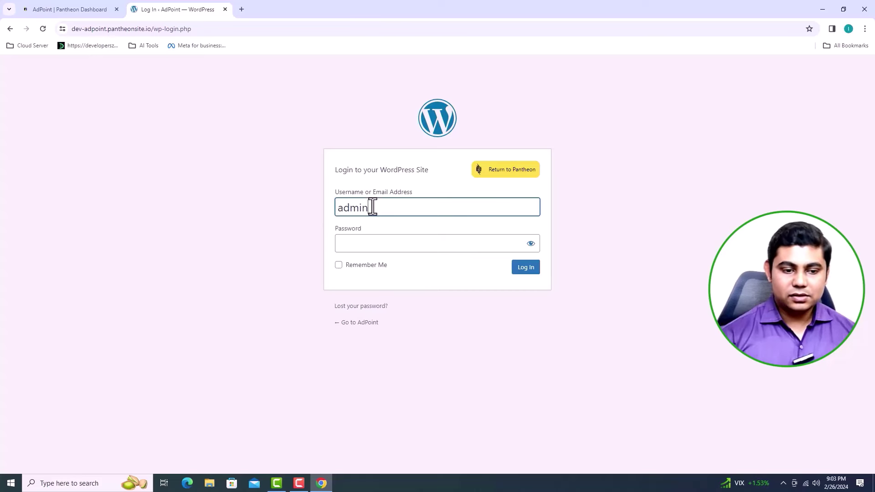
pyautogui.press('Tab')
pyautogui.write('a')
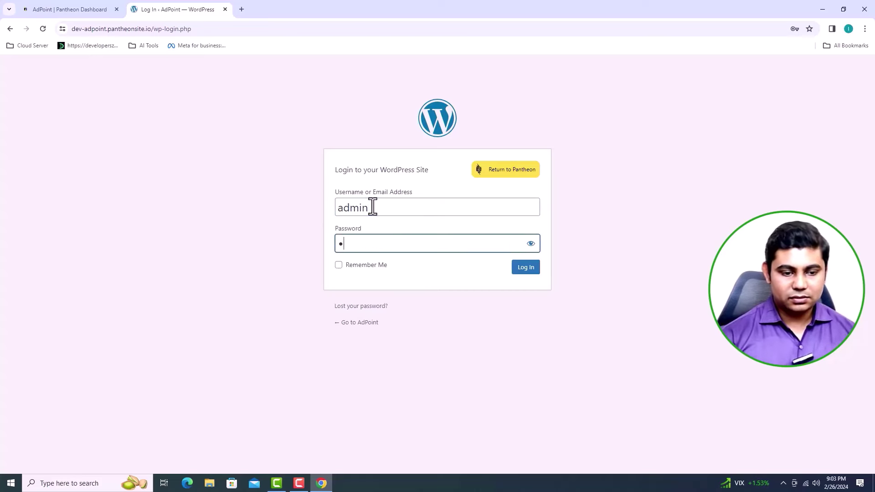
pyautogui.write('dmi')
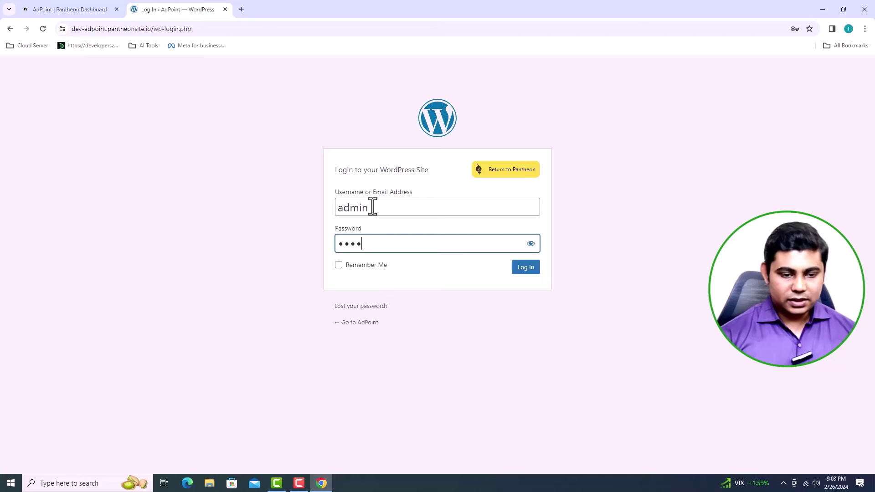
pyautogui.write('n1')
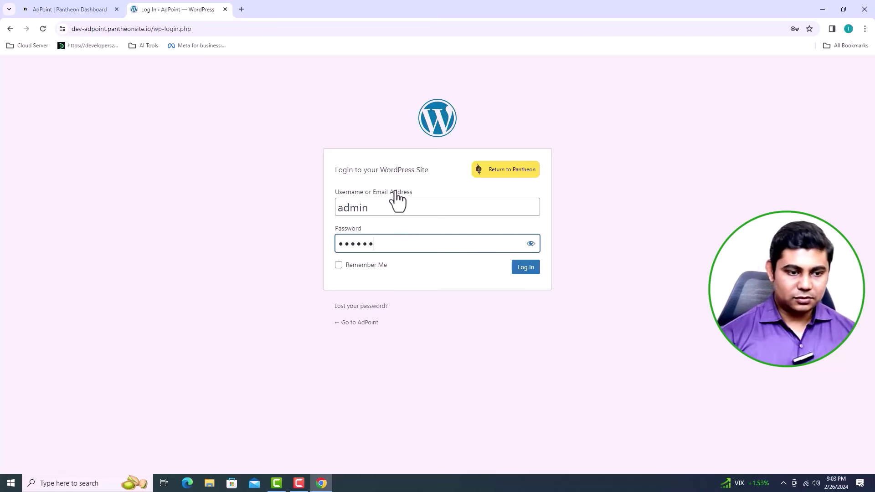
pyautogui.click(532, 245)
pyautogui.click(532, 244)
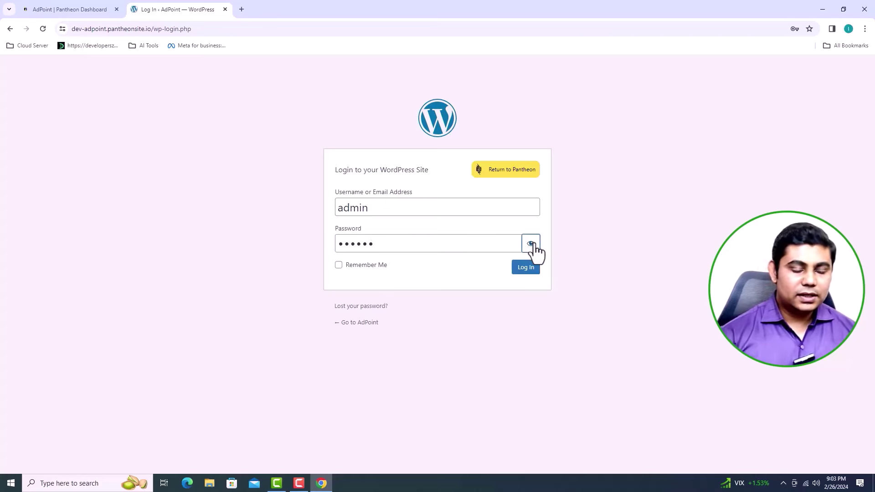
pyautogui.click(532, 273)
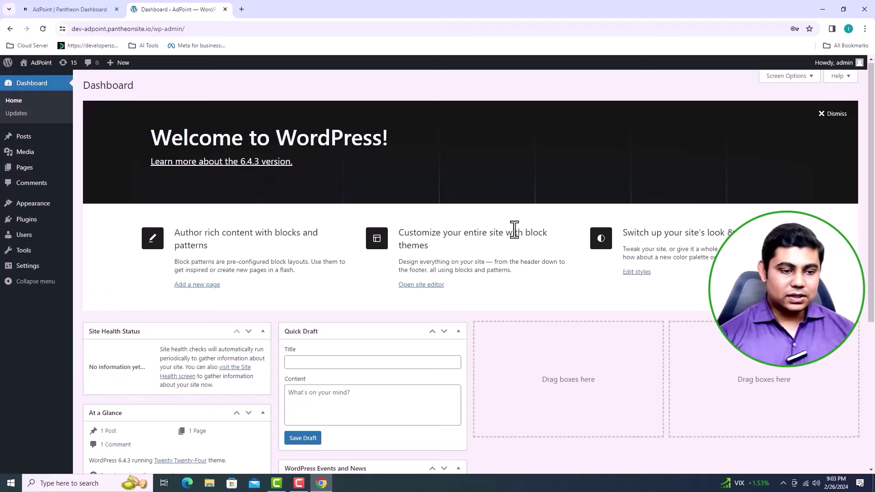
# Step: Scroll down the AdPoint dashboard and back up to review its panels
pyautogui.scroll(-5, 514, 230)
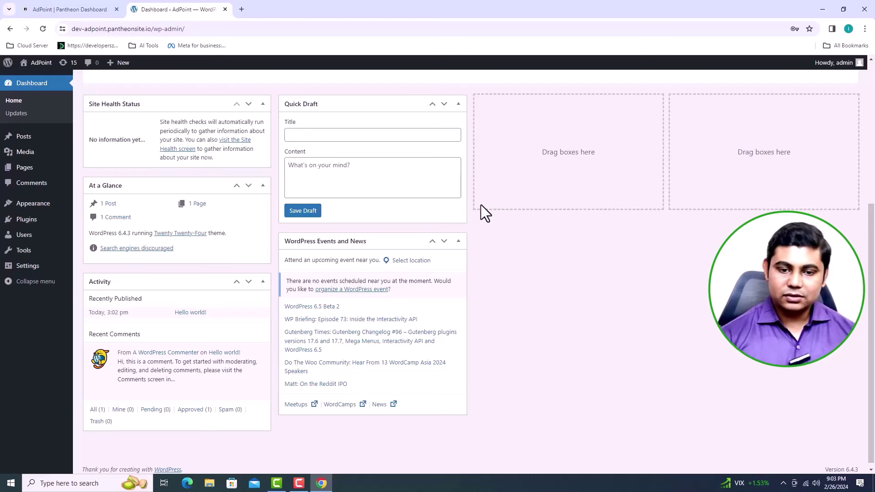
pyautogui.scroll(5, 480, 204)
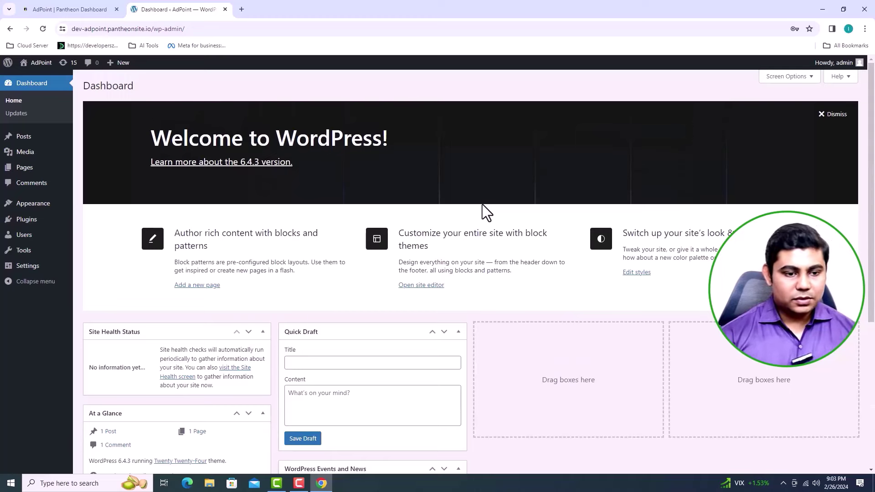
# Step: Use Screen Options to hide the Welcome, Events and News, Quick Draft, Activity, At a Glance and Site Health Status panels
pyautogui.click(801, 78)
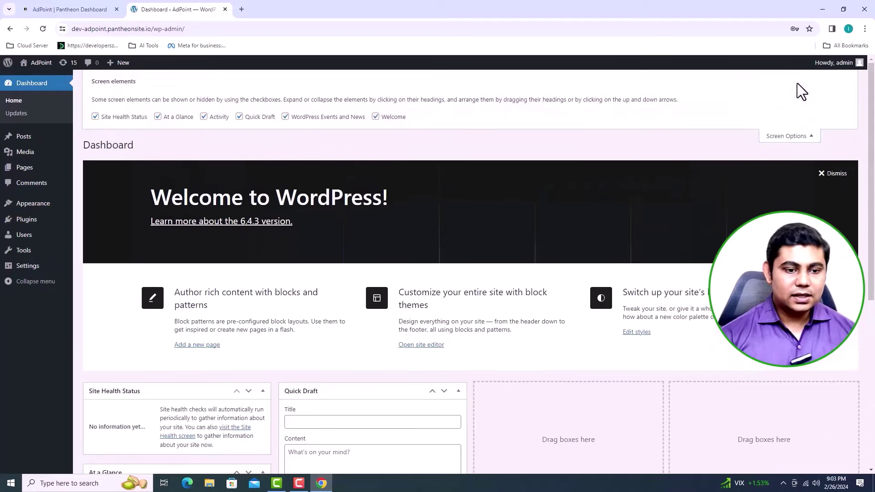
pyautogui.click(375, 117)
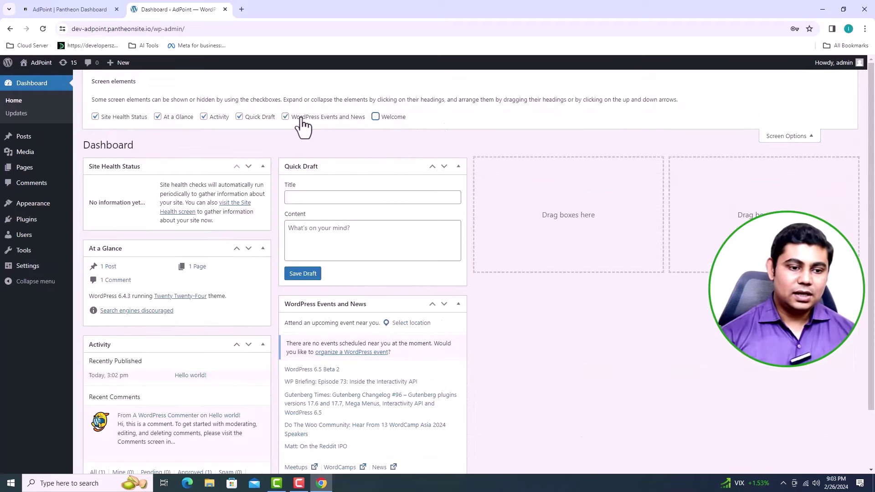
pyautogui.click(285, 118)
pyautogui.click(240, 117)
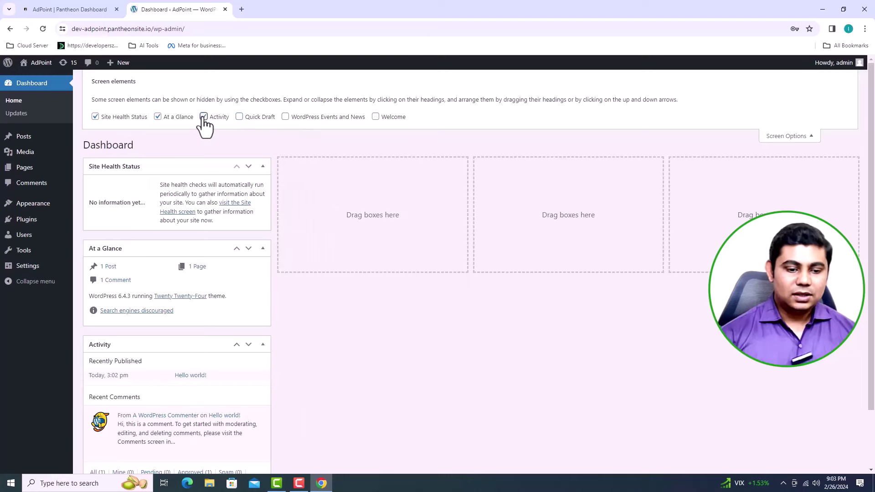
pyautogui.click(204, 118)
pyautogui.click(158, 117)
pyautogui.click(96, 118)
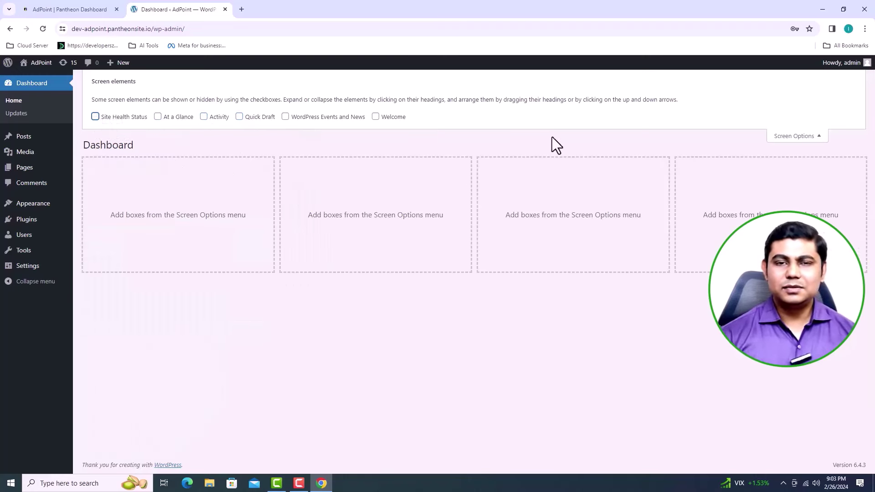
pyautogui.click(817, 136)
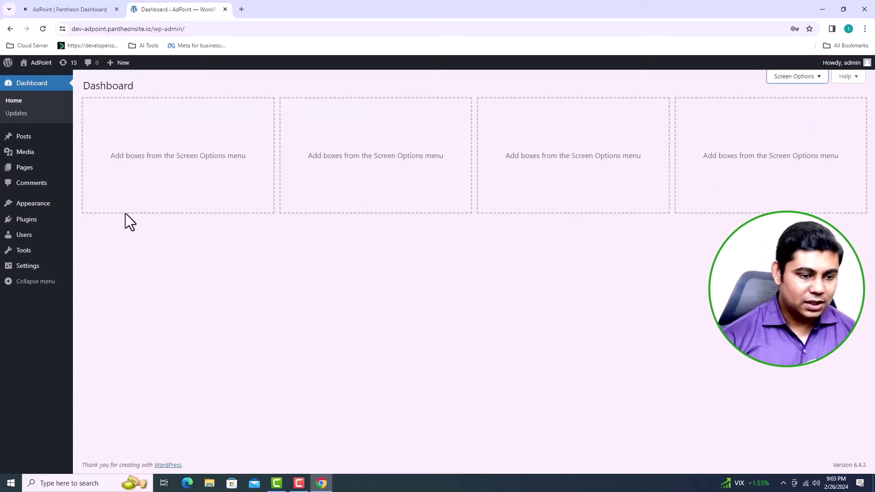
# Step: Switch the permalink structure to Post name, save it, and return to General Settings
pyautogui.click(50, 271)
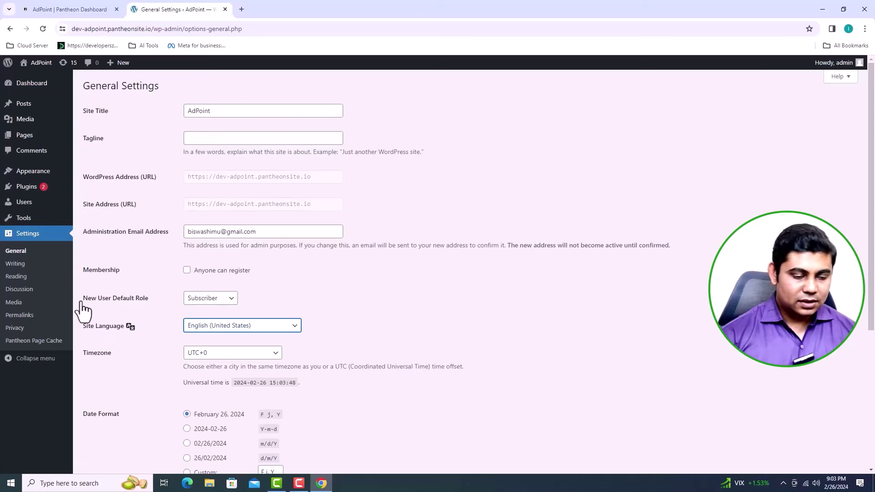
pyautogui.click(21, 315)
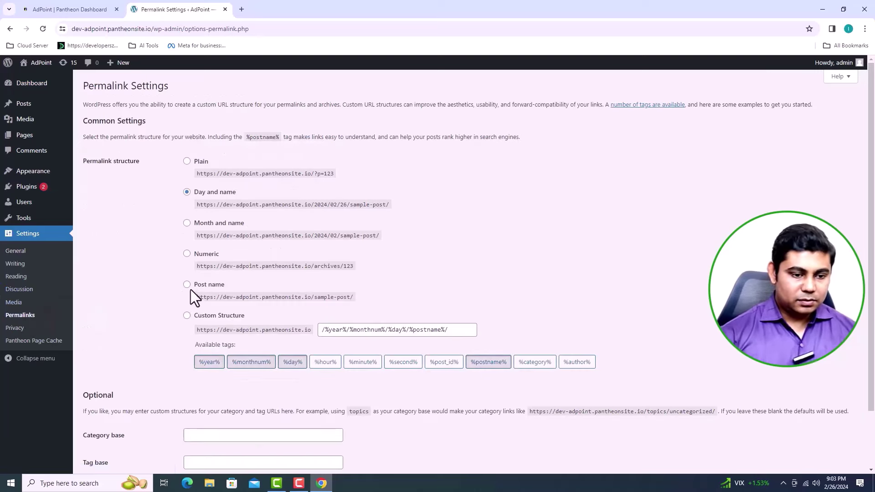
pyautogui.click(188, 285)
pyautogui.scroll(-2, 321, 276)
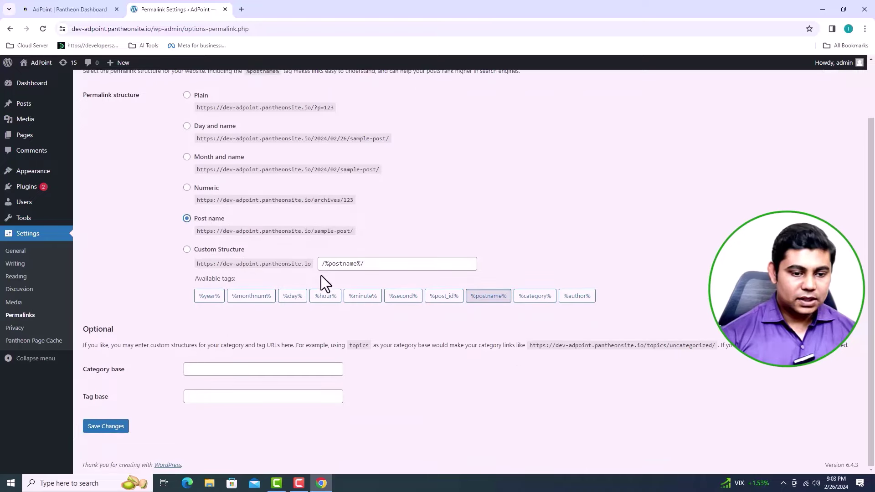
pyautogui.click(120, 428)
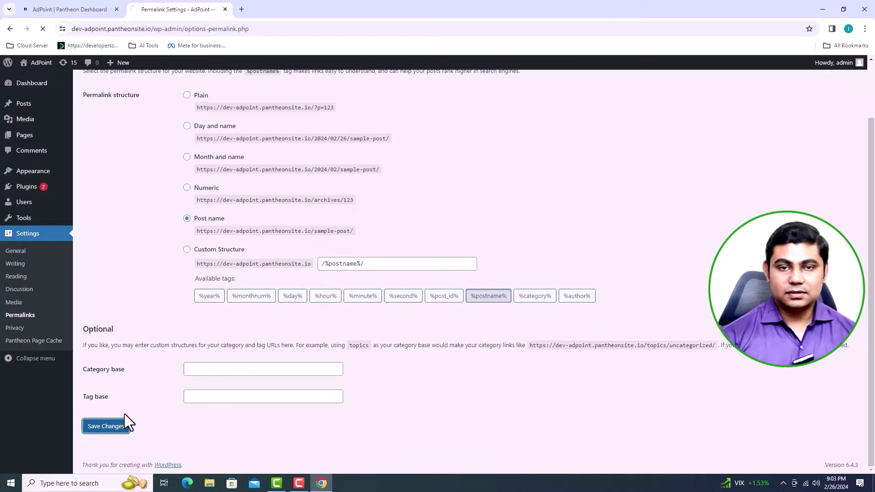
pyautogui.click(18, 252)
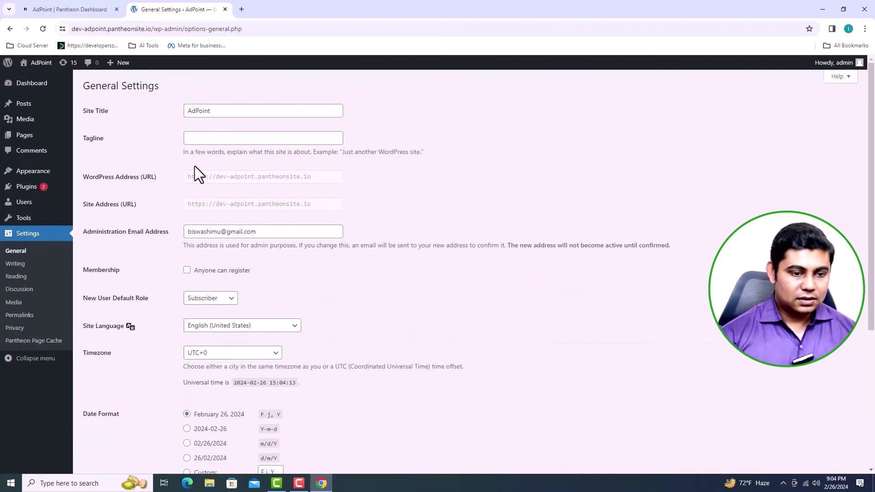
# Step: Enter the site tagline 'Grow your business with us'
pyautogui.click(203, 141)
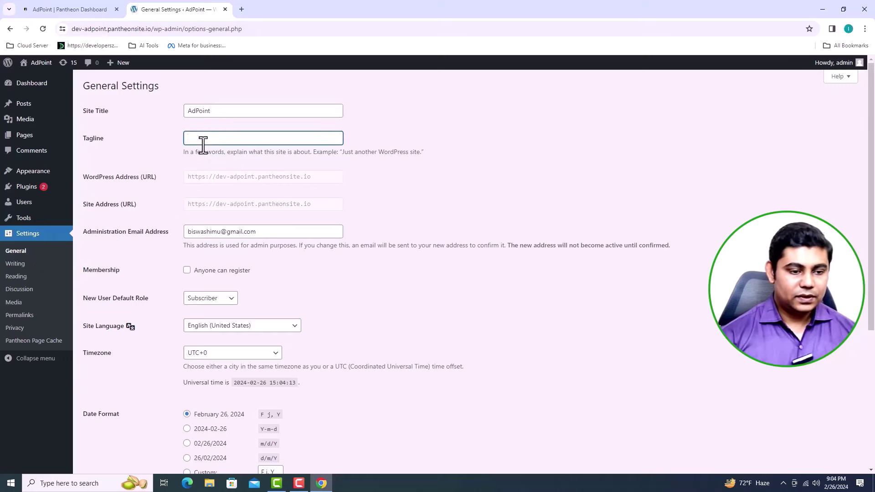
pyautogui.write('Gro')
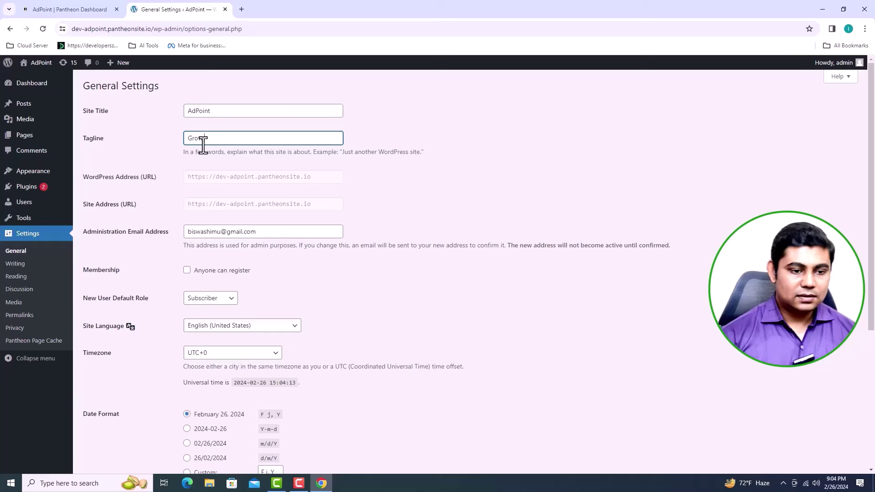
pyautogui.write('w your ')
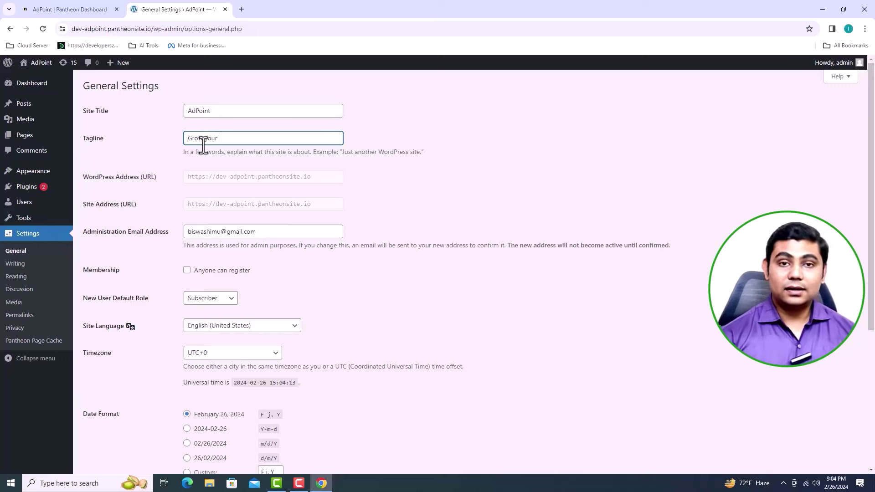
pyautogui.write('bu')
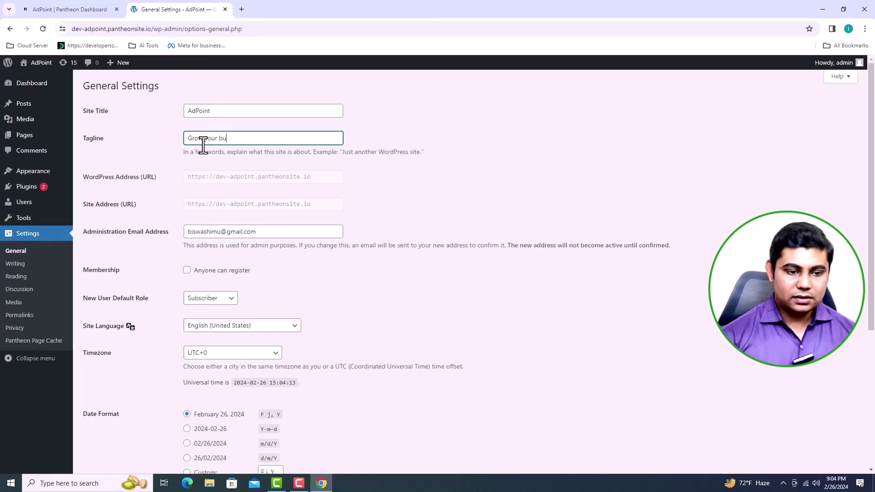
pyautogui.write('siness with us')
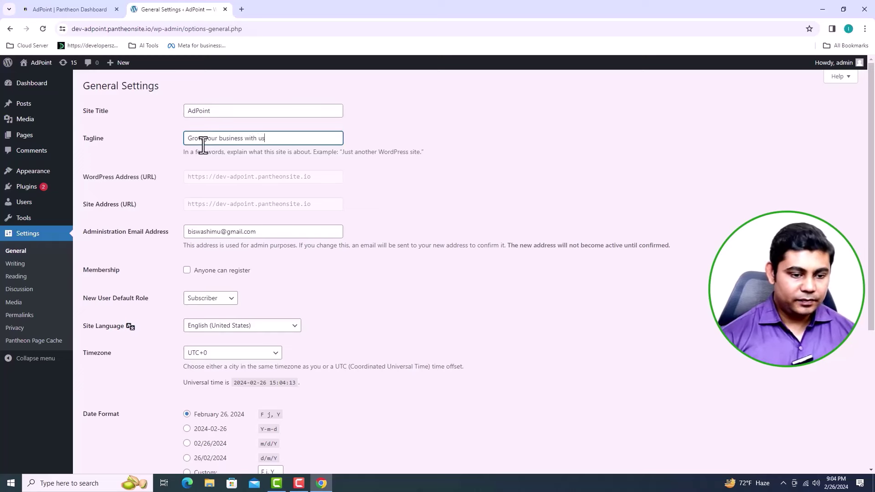
# Step: Set the timezone to Dhaka, save the General Settings, and go to Reading settings
pyautogui.scroll(-2, 301, 212)
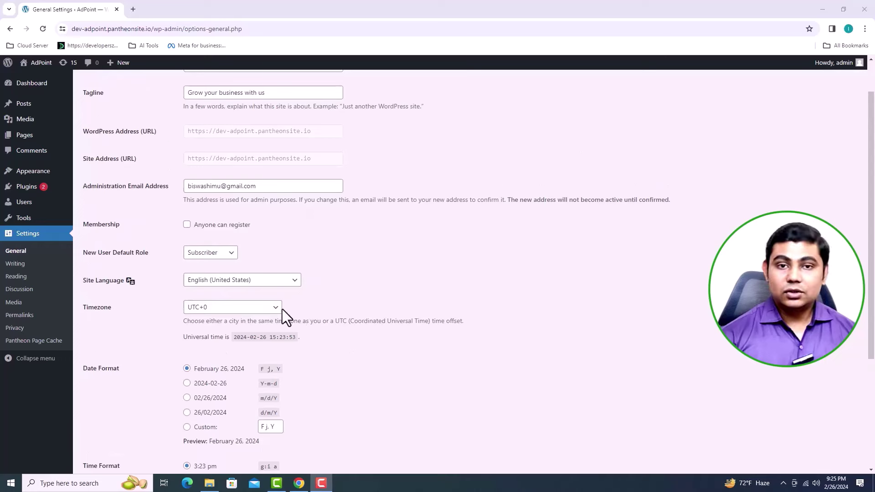
pyautogui.click(276, 308)
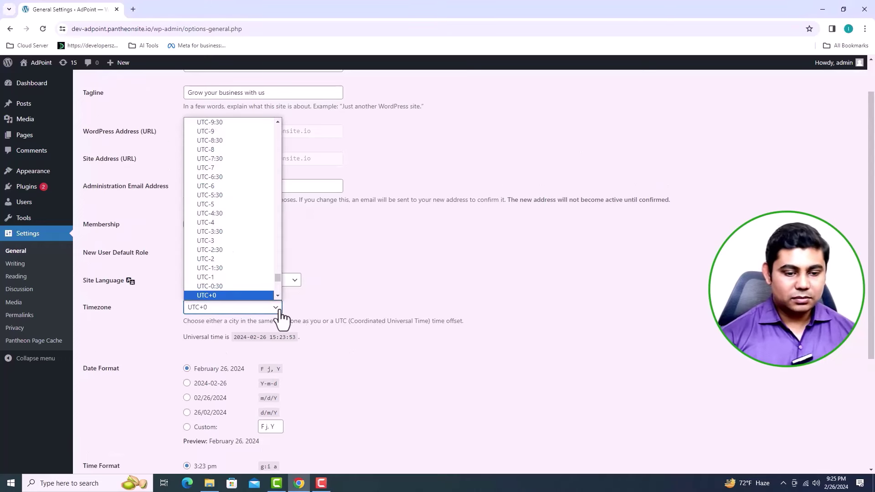
pyautogui.scroll(20, 241, 215)
pyautogui.scroll(-20, 242, 215)
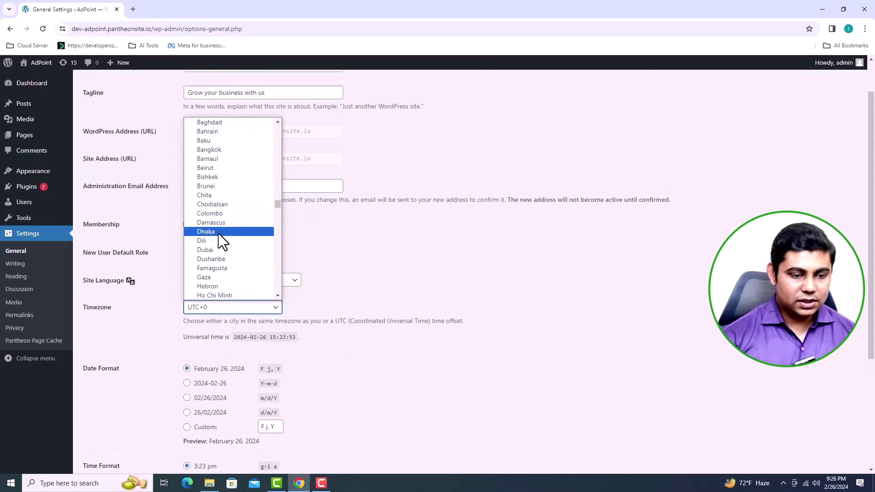
pyautogui.click(218, 234)
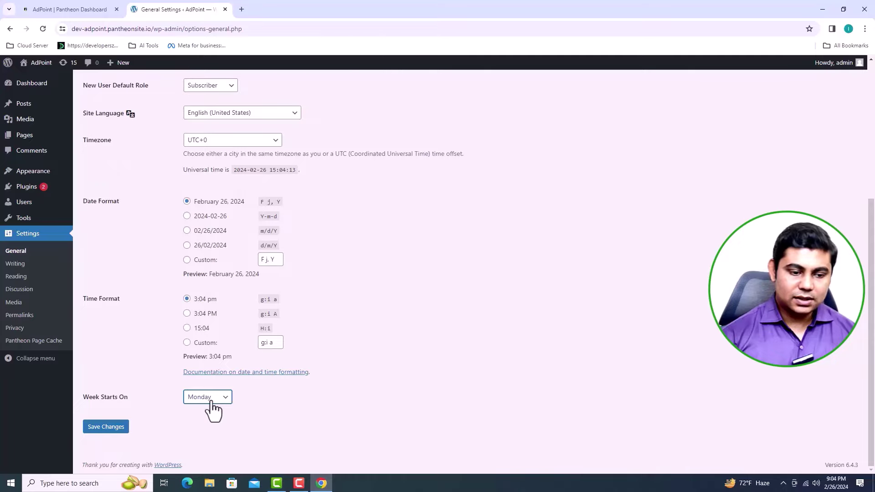
pyautogui.click(120, 428)
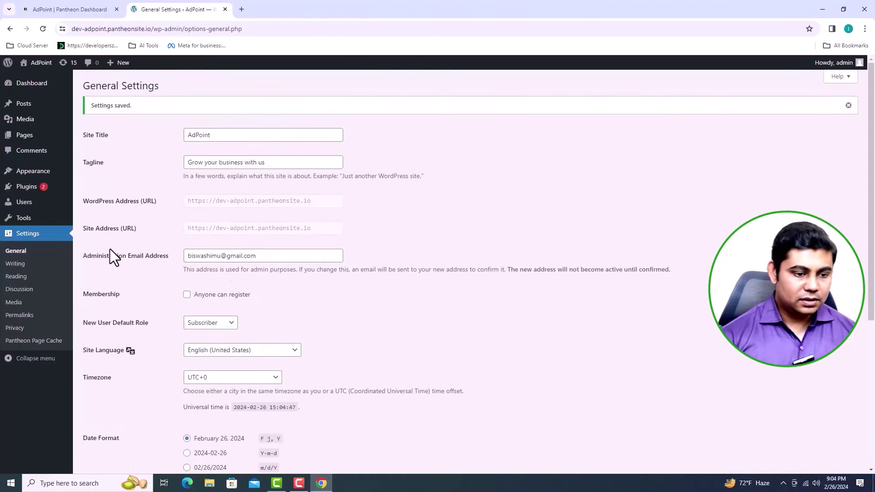
pyautogui.click(18, 278)
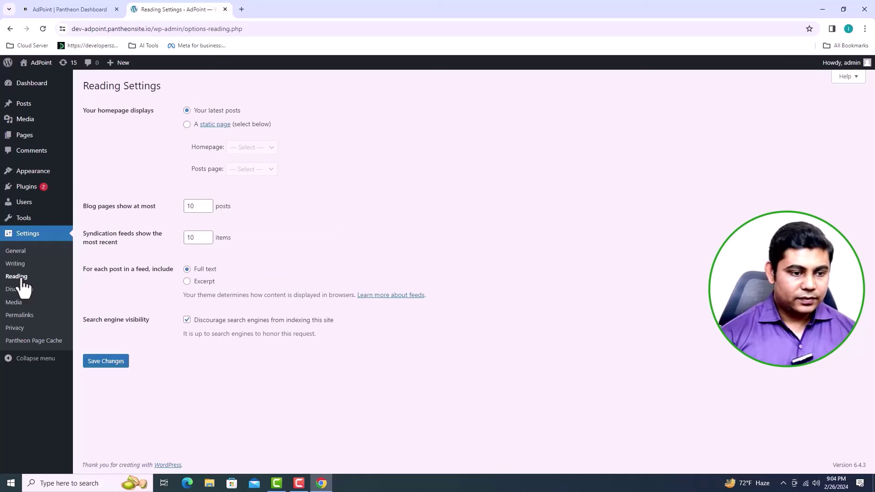
# Step: Visit the live AdPoint homepage and scroll through its Twenty Twenty-Four content
pyautogui.click(39, 62)
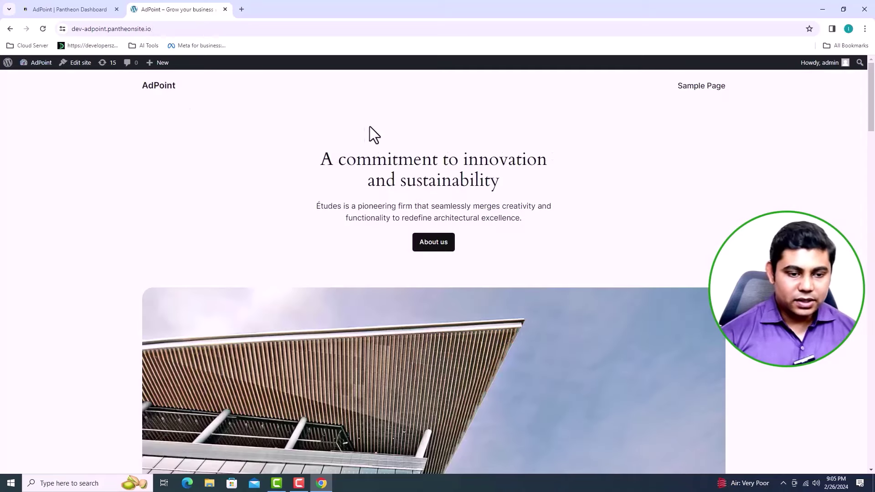
pyautogui.scroll(-20, 387, 149)
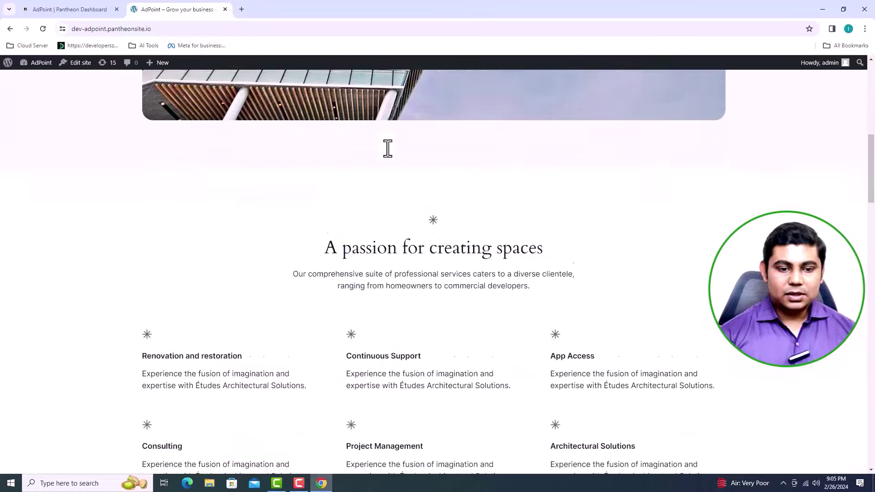
pyautogui.scroll(-20, 387, 148)
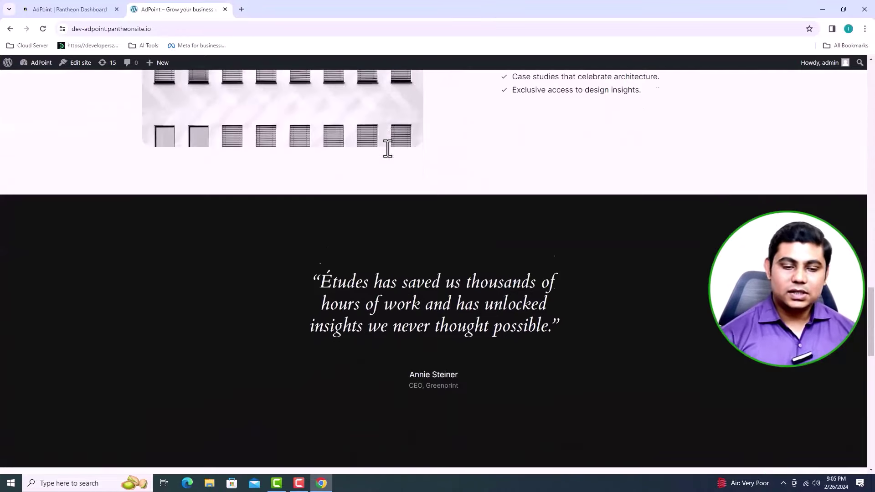
pyautogui.scroll(20, 387, 148)
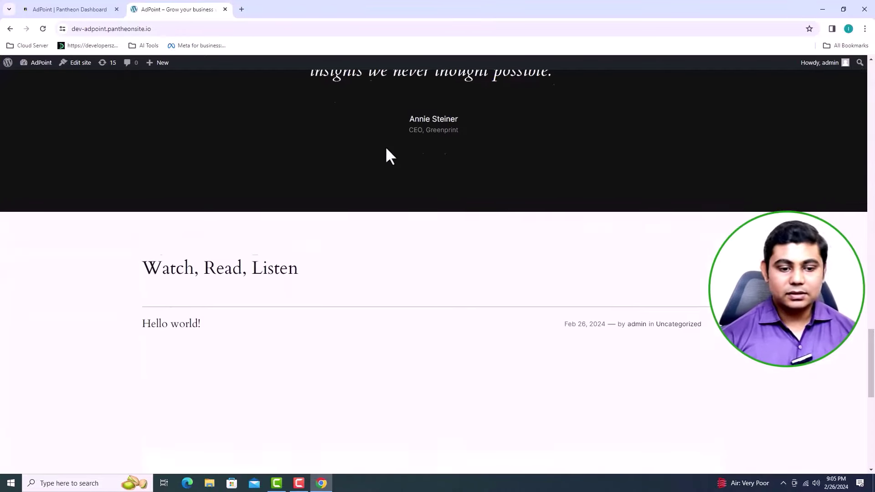
pyautogui.scroll(20, 386, 147)
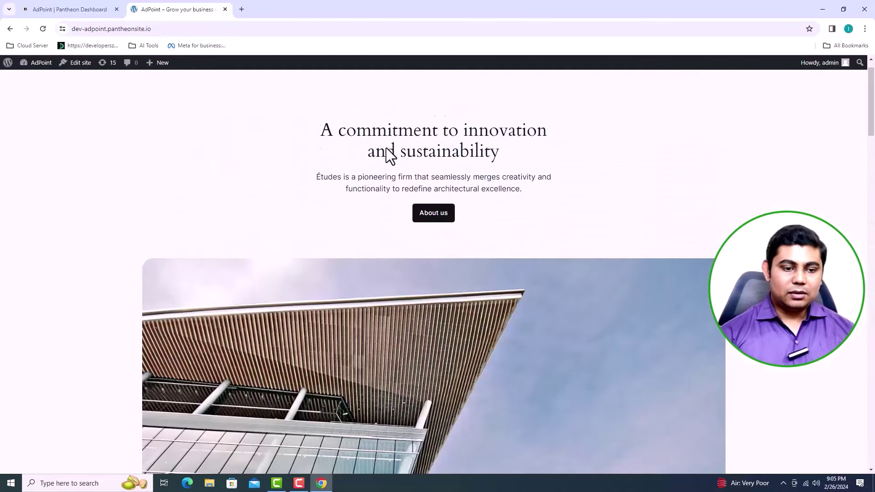
# Step: Return to the admin dashboard and open Plugins > Add New Plugin to browse featured plugins
pyautogui.click(29, 86)
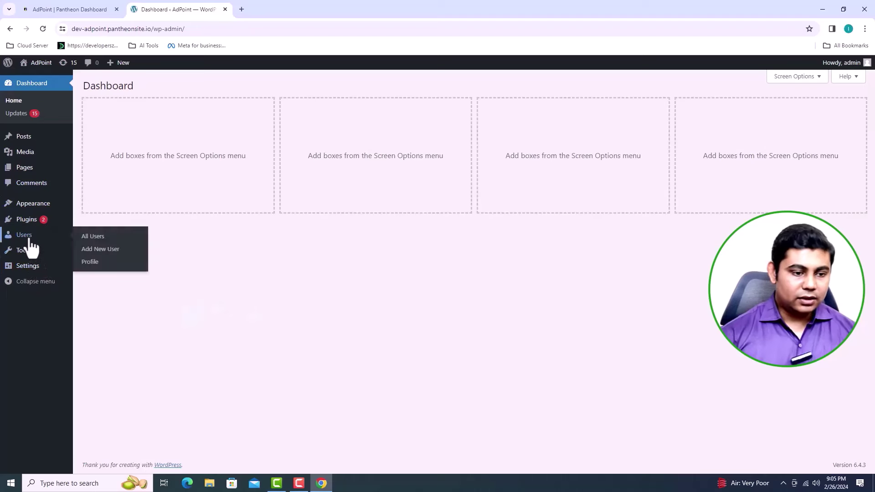
pyautogui.moveTo(29, 225)
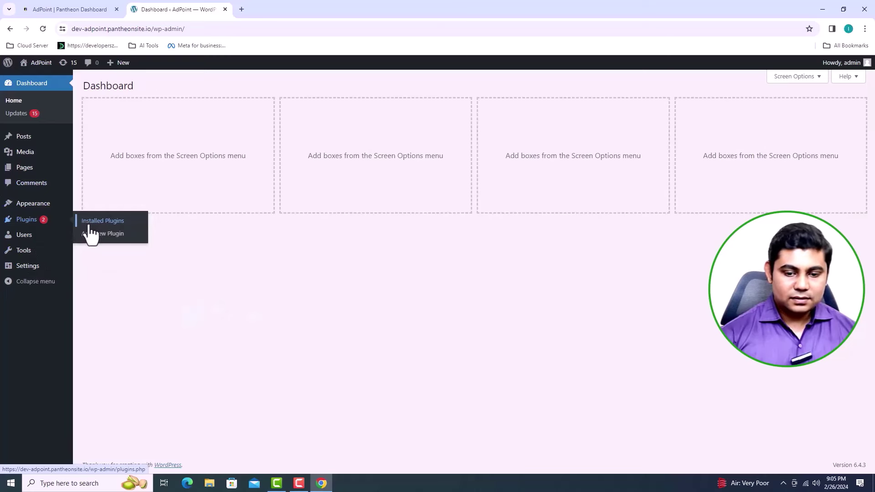
pyautogui.click(92, 235)
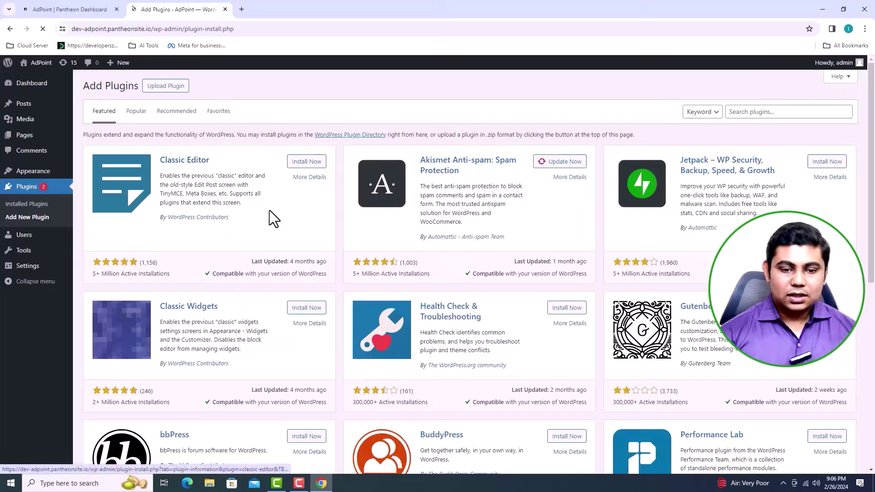
pyautogui.scroll(-8, 410, 249)
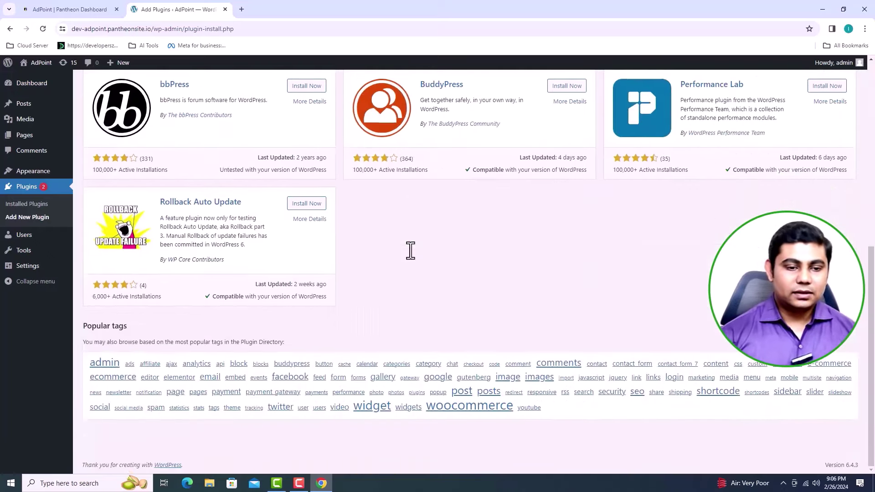
pyautogui.scroll(8, 410, 250)
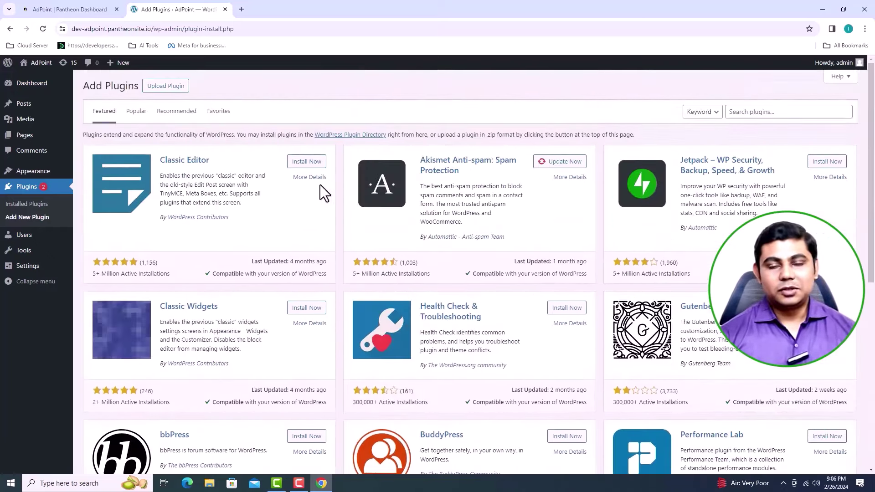